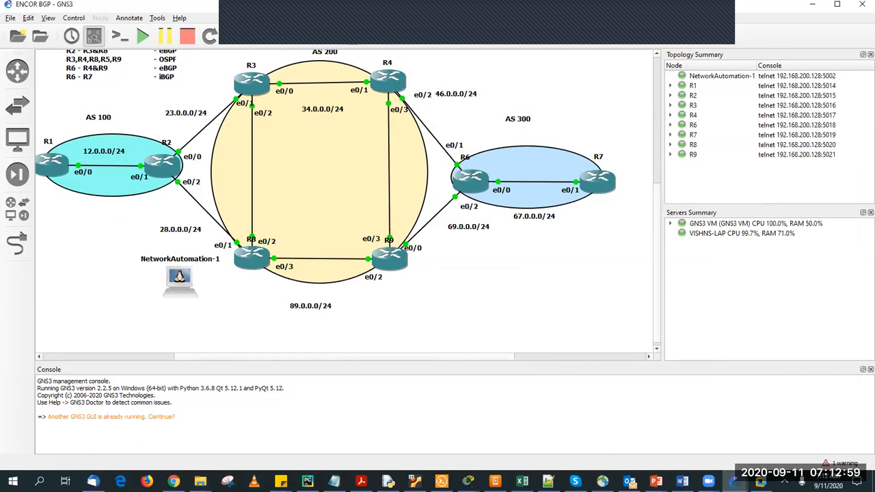
- Bring up the router console window and answer no to the initial configuration dialog on R1 and R2
mouse_move(629, 481)
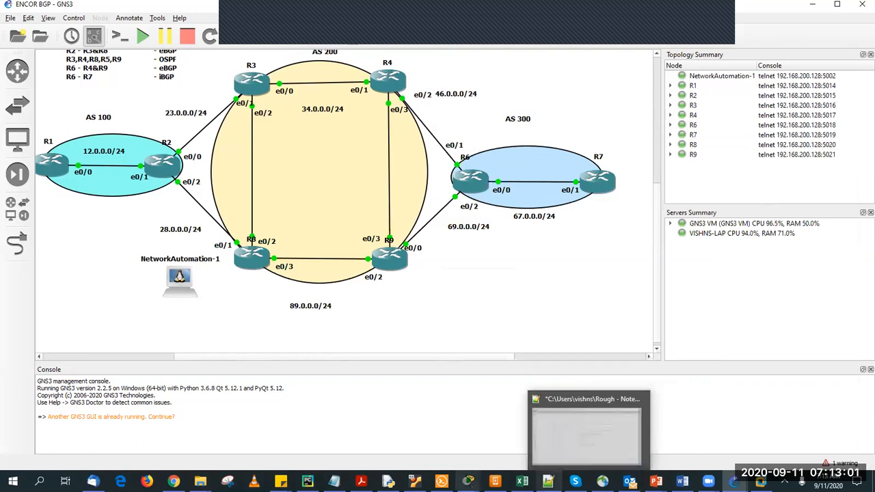
click(441, 481)
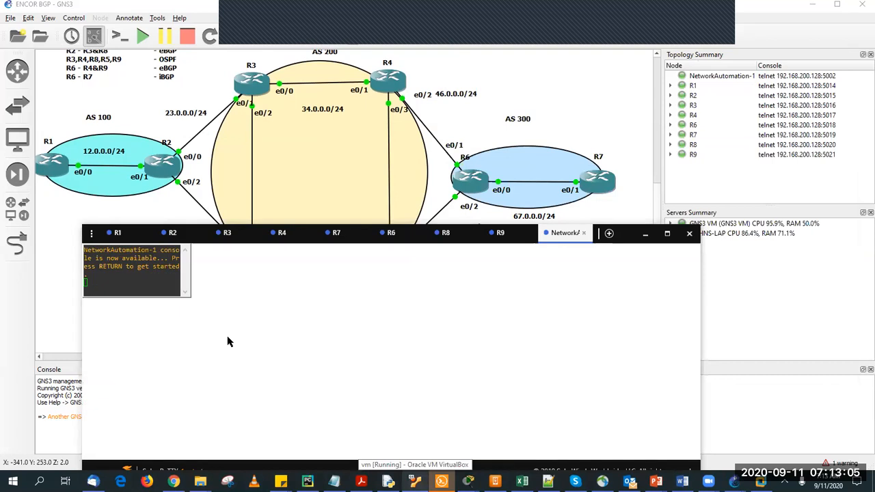
click(115, 239)
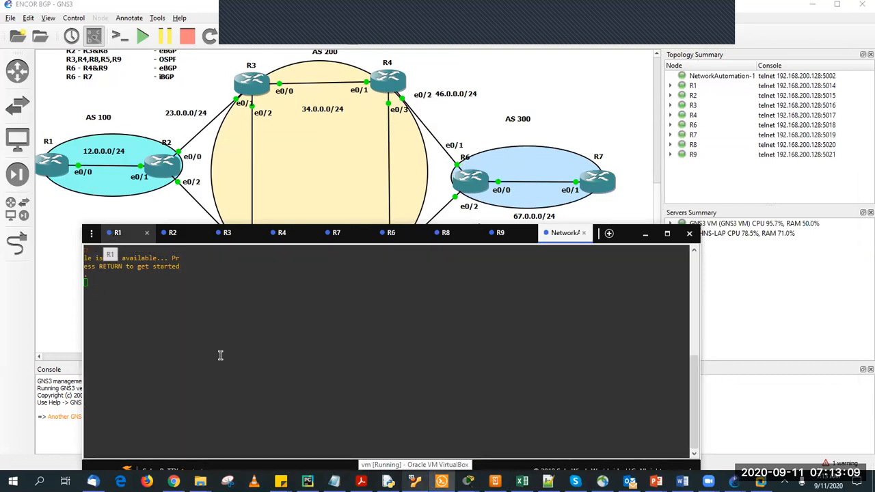
text(no)
key(Return)
key(ctrl+Tab)
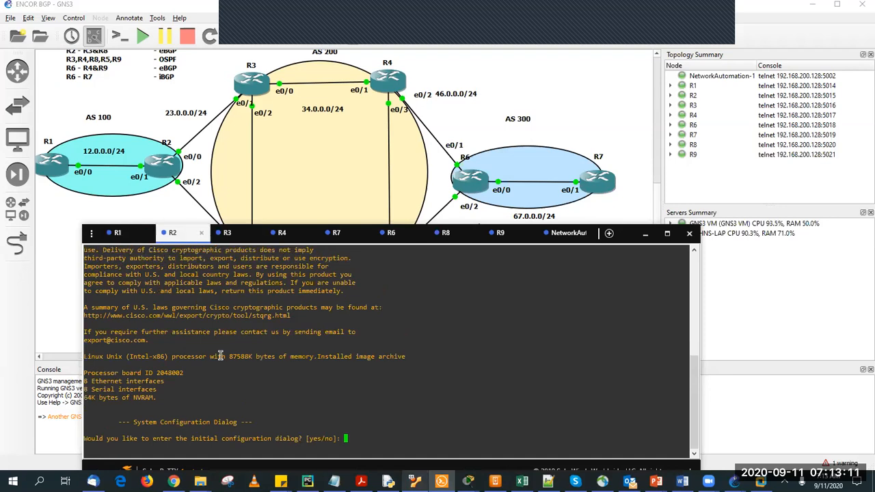
text(no)
key(Return)
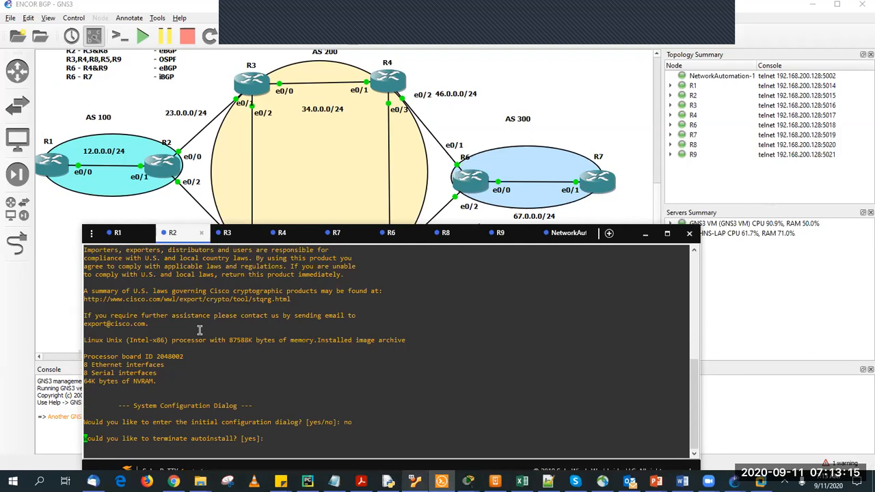
- Enter privileged mode on R3
click(125, 238)
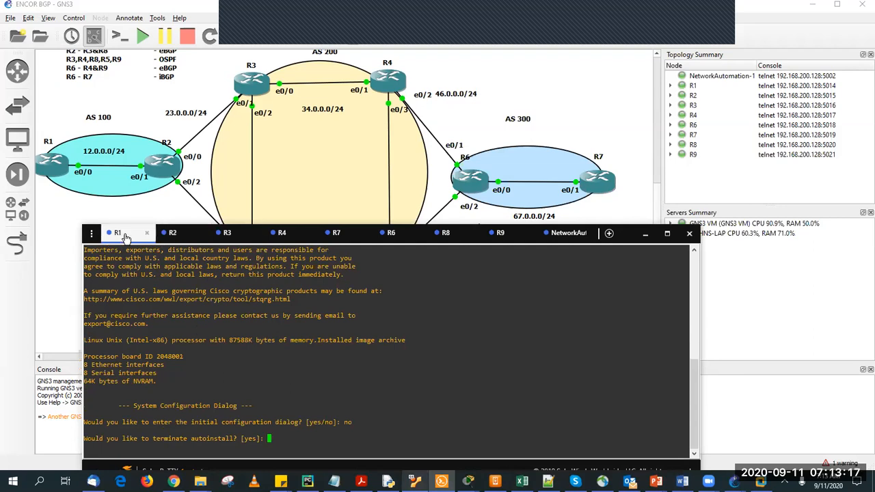
key(ctrl+Tab)
key(ctrl+Tab)
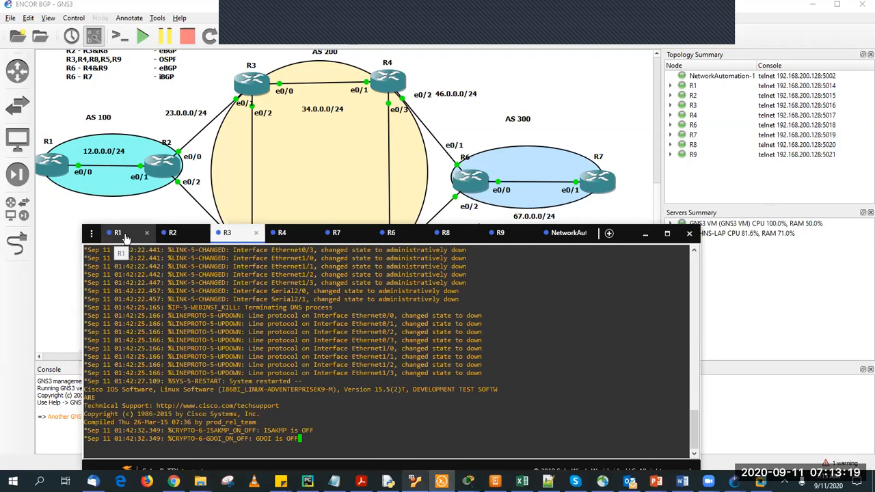
key(Return)
key(Return)
key(Return)
key(Return)
text(en)
key(Return)
key(Return)
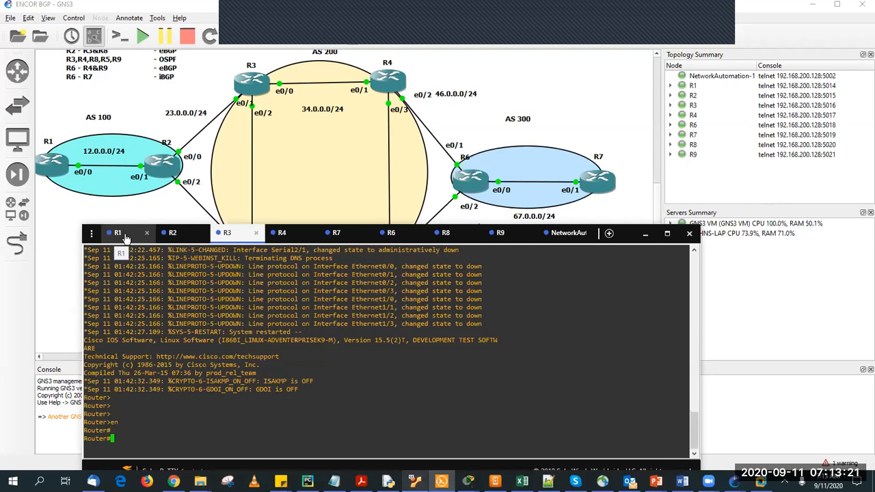
- Run show ip interface brief on R3 to list its interfaces
text(sh)
key(Tab)
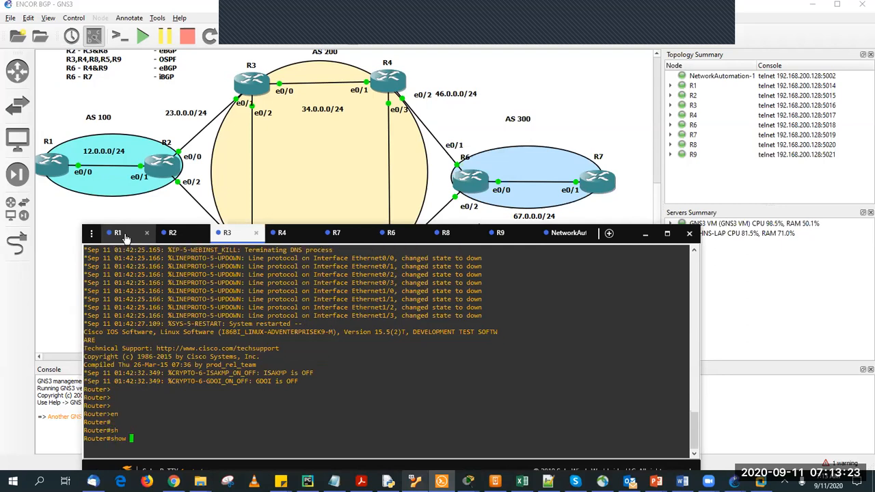
text(ip inter)
key(Tab)
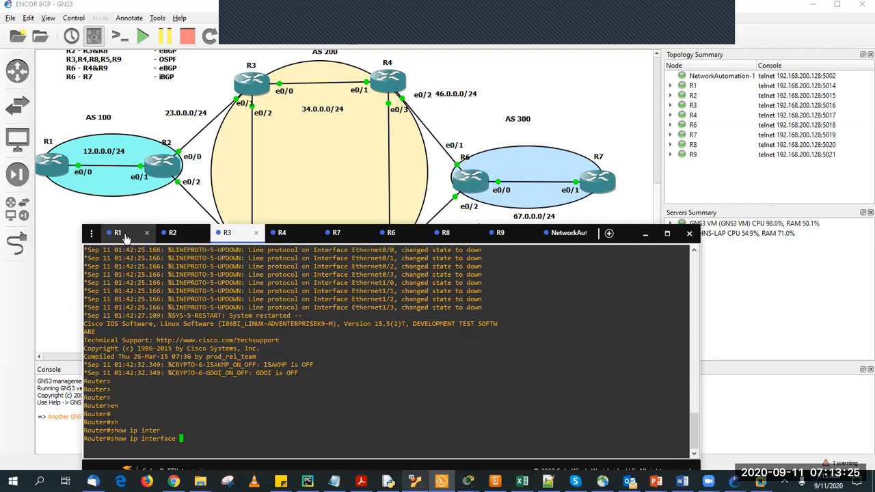
text(bri)
key(Tab)
key(Return)
- Answer no to the initial configuration dialog on R7 and R6
key(ctrl+Tab)
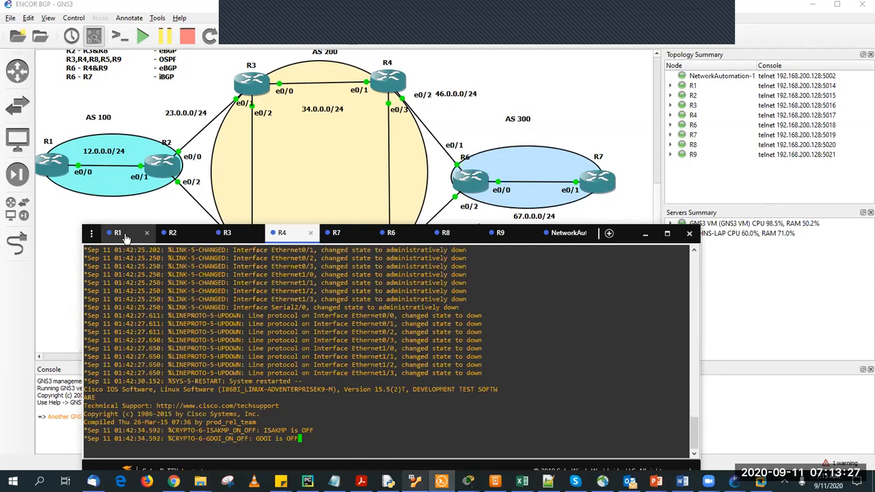
key(ctrl+Tab)
text(no)
key(Return)
key(ctrl+Tab)
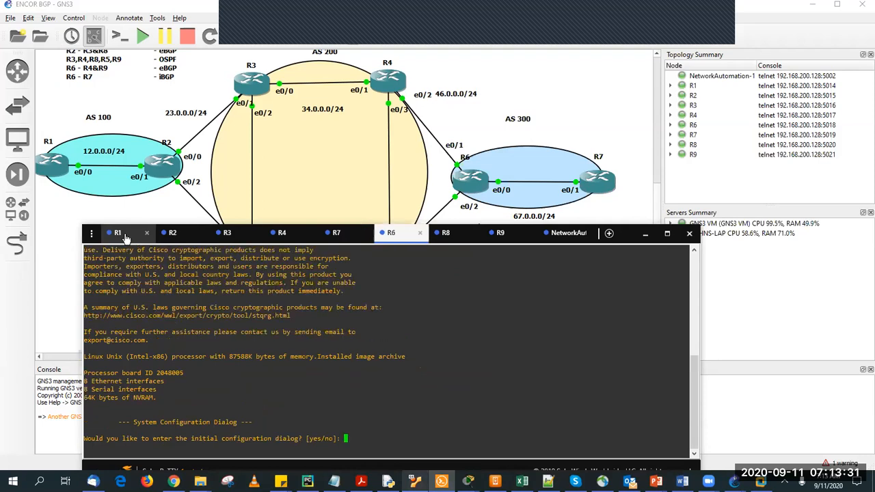
text(no)
key(Return)
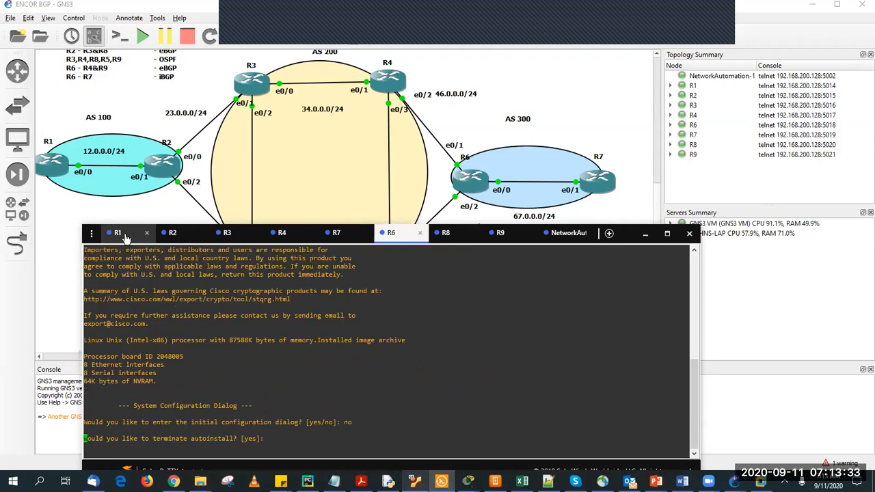
- Answer no to the initial configuration dialog on R8 and R9, and accept terminating autoinstall on R9
key(ctrl+Tab)
text(no)
key(Return)
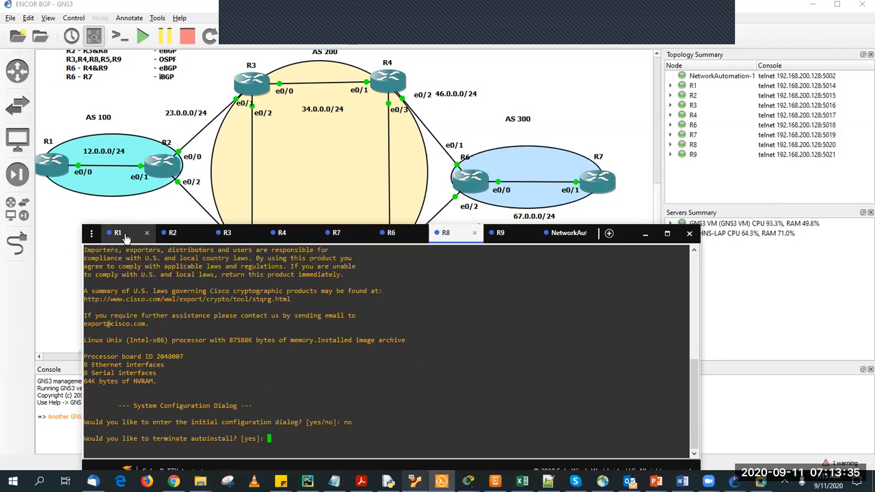
key(ctrl+Tab)
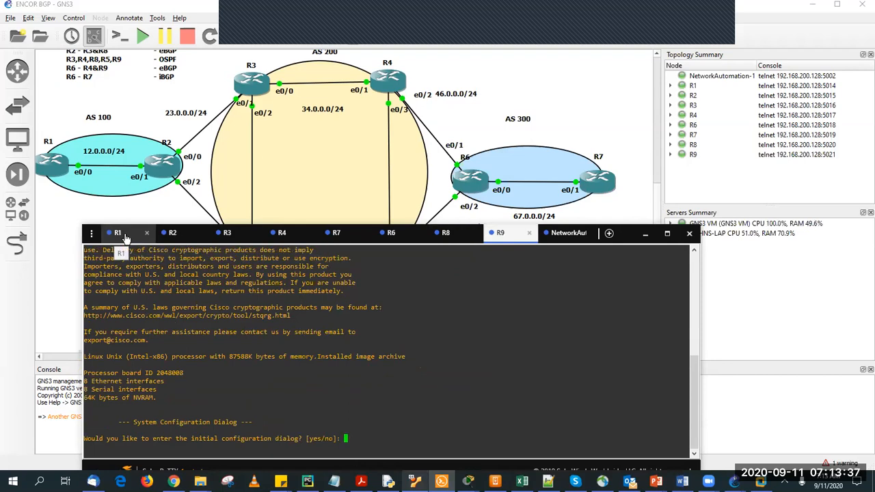
key(Return)
text(no)
key(Return)
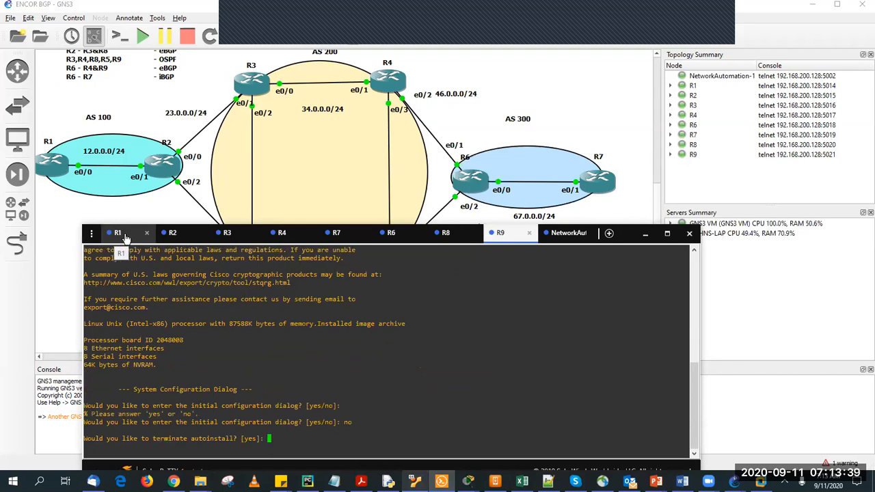
key(Return)
- Return to the R1 console and enter privileged mode
key(ctrl+Tab)
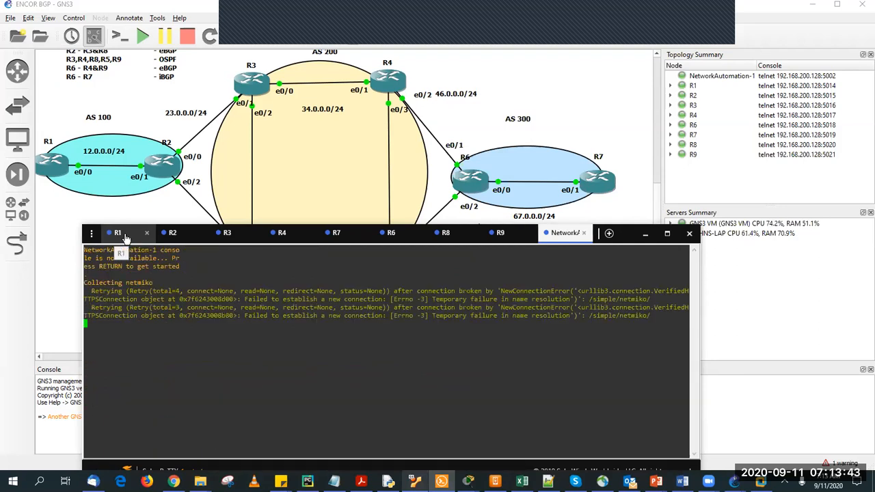
click(123, 234)
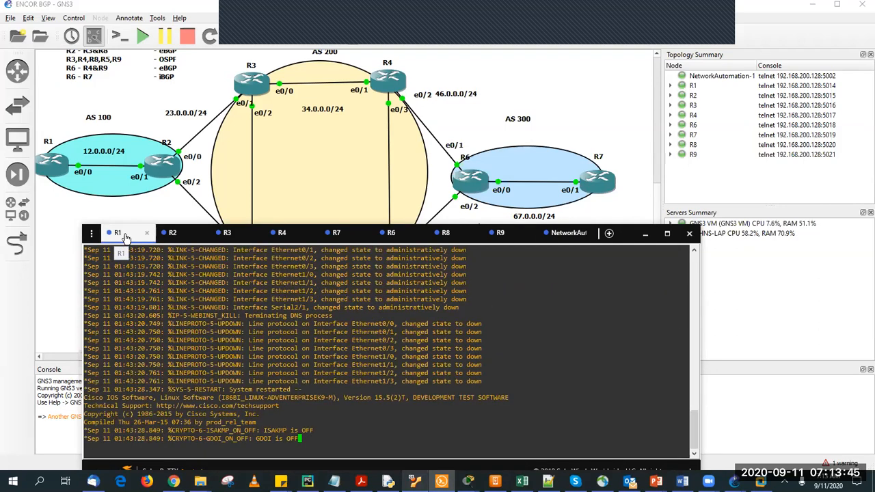
key(Return)
key(Return)
key(Return)
key(Return)
key(Return)
text(en)
key(Return)
- Run show ip interface brief on R1 to list its interfaces
text(sh)
key(Tab)
text(ip inter)
key(Tab)
text(bri)
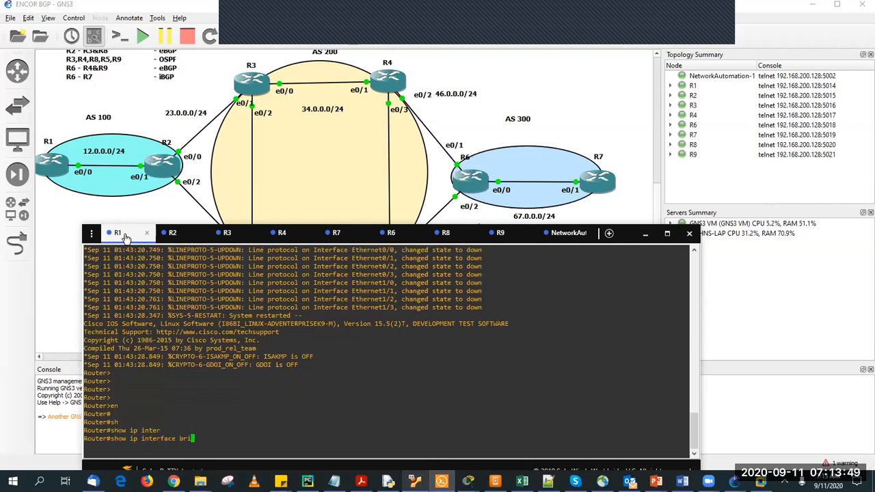
key(Tab)
key(Return)
key(space)
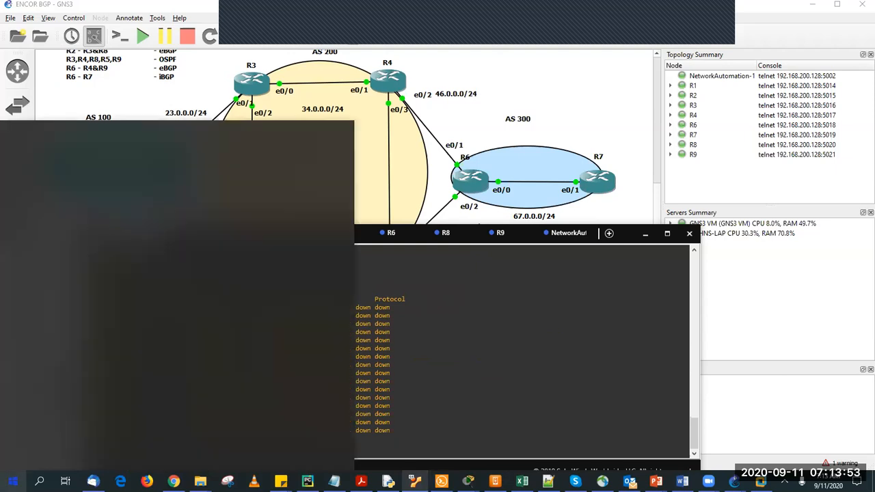
- Switch to Sublime Text and show the ENCOR BGP Path Selection file
text(subli)
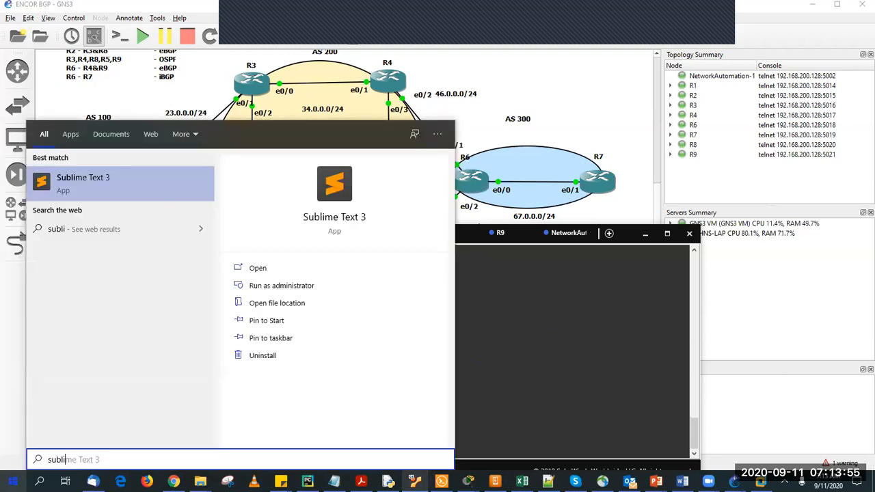
key(Escape)
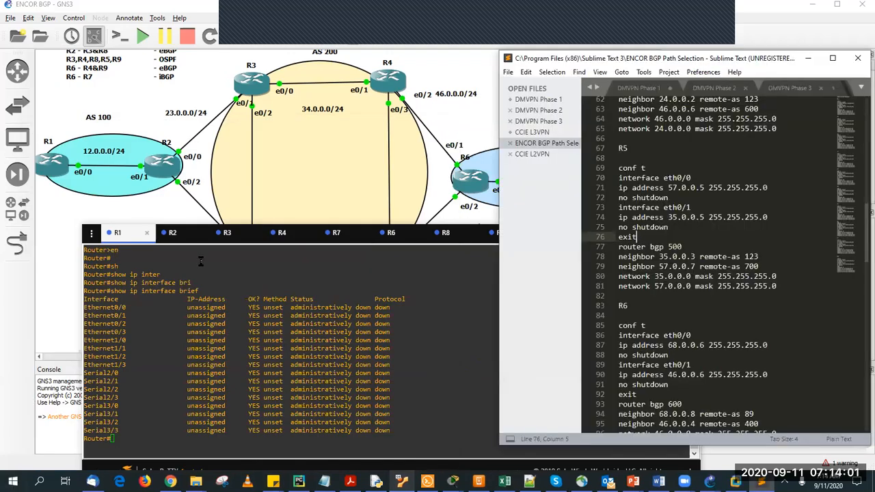
click(540, 154)
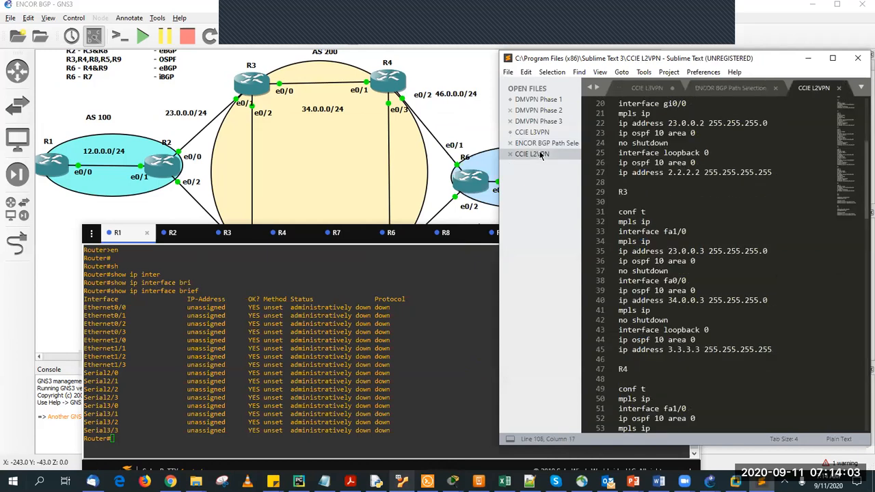
click(544, 144)
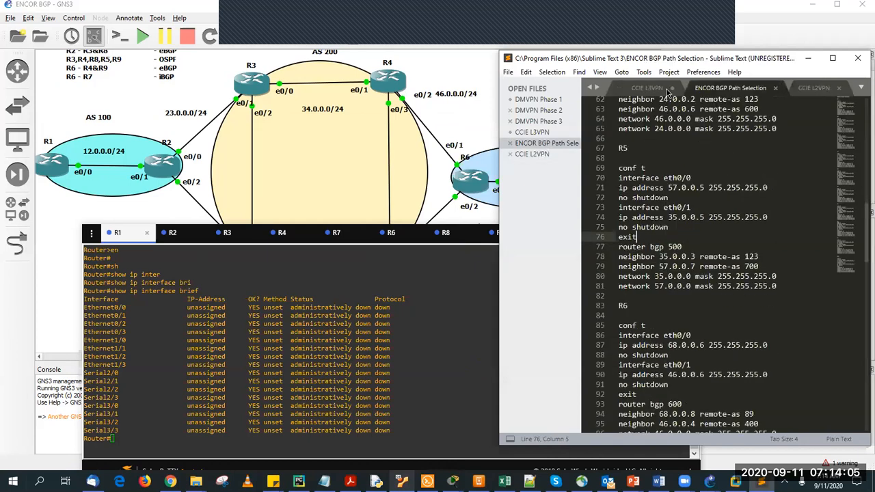
- Examine the saved interface and BGP configurations for R1 through R10, moving the editor window aside to reveal more of the topology
click(690, 216)
scroll(690, 214, up, 15)
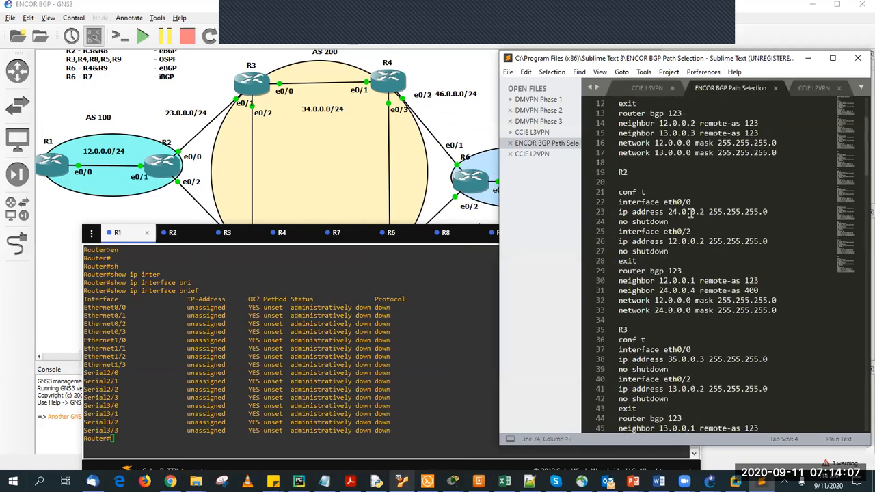
scroll(690, 214, up, 4)
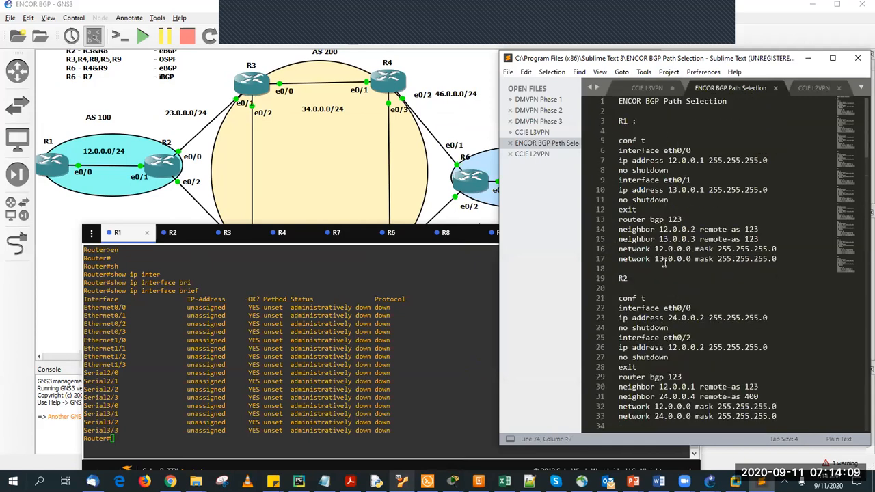
scroll(663, 263, down, 4)
scroll(667, 267, down, 20)
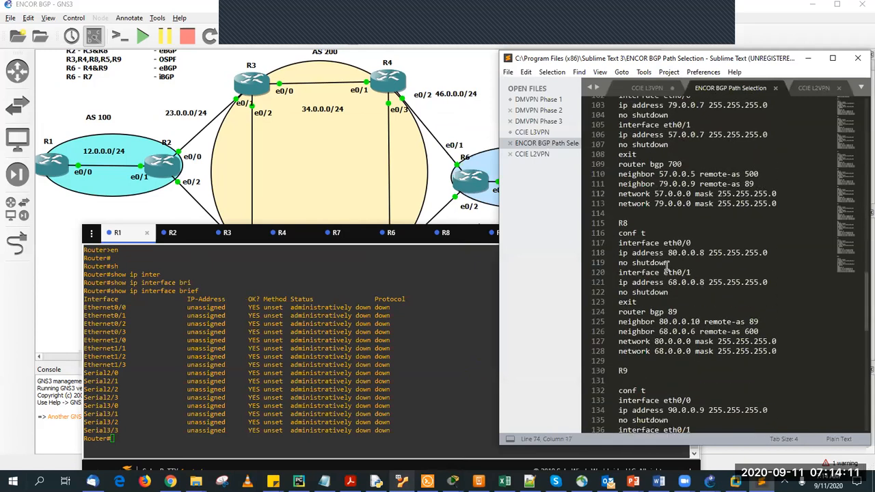
scroll(641, 201, up, 5)
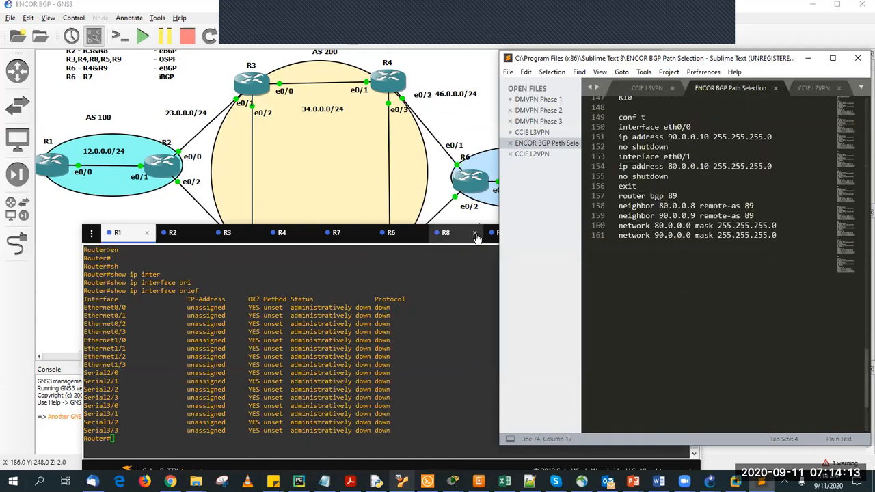
drag(557, 62, 625, 62)
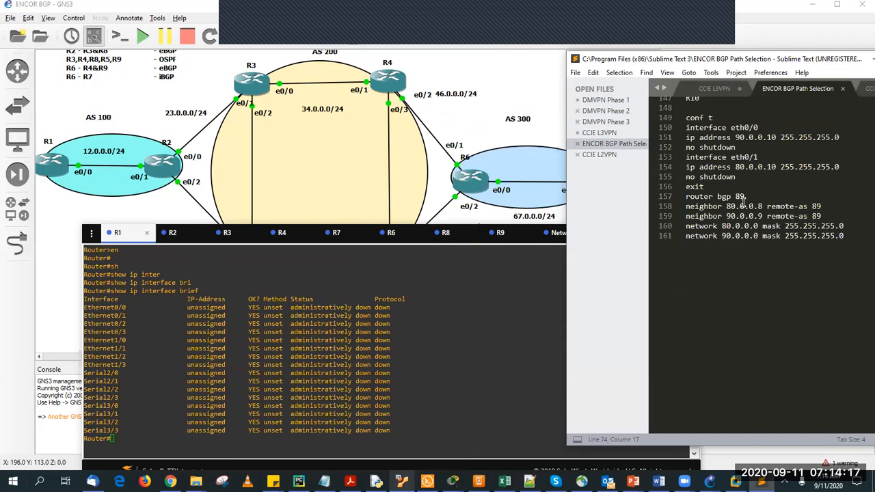
scroll(752, 202, up, 13)
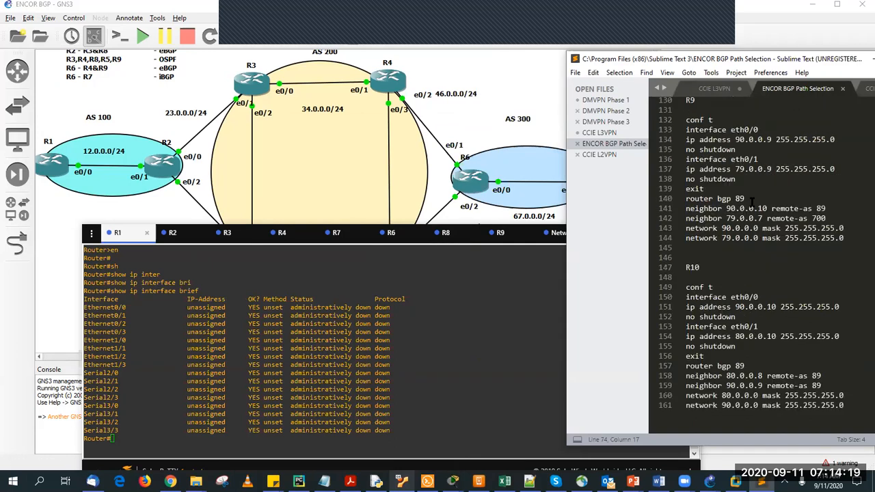
scroll(751, 202, up, 6)
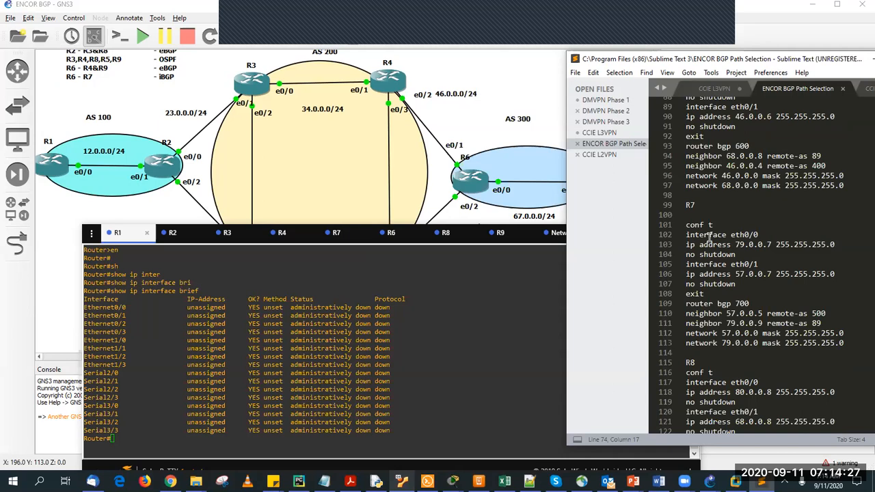
- Create a new text file and title it ENCOR BGP, followed by a blank line
click(576, 73)
click(556, 86)
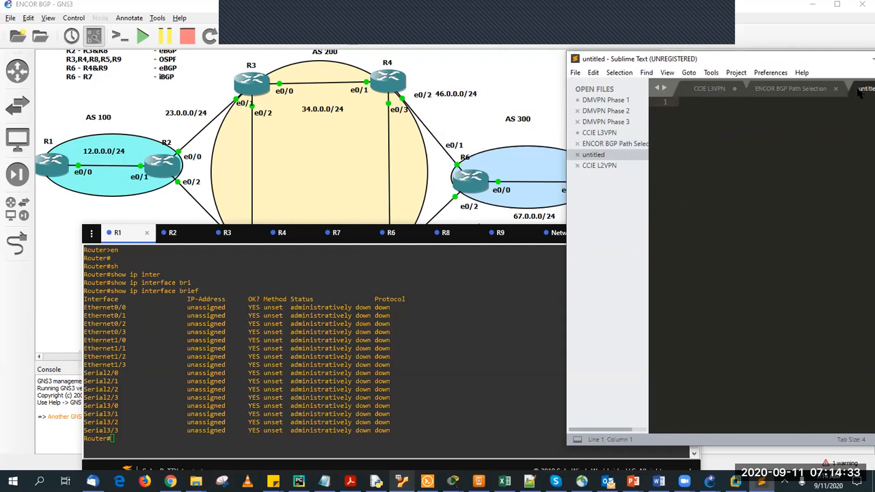
text(ENCOR BGP)
key(Return)
key(Return)
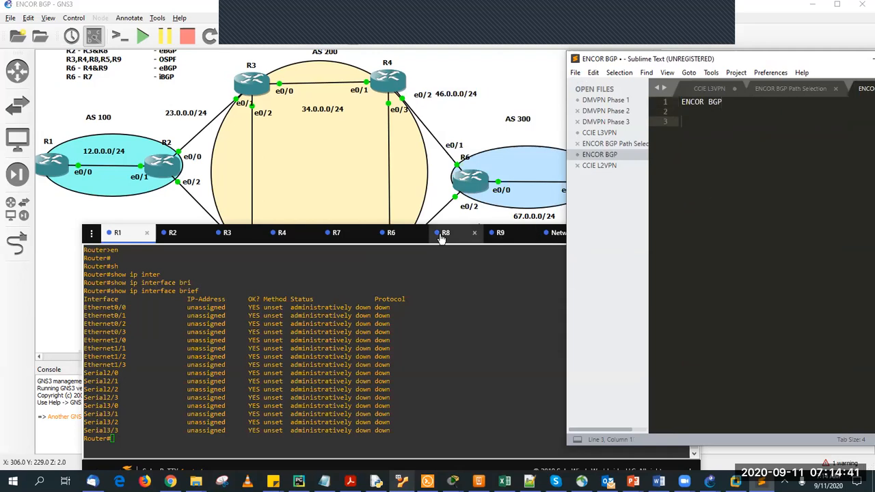
- Minimise the router console and list the headings R1 through R9 in the ENCOR BGP file, separated by blank lines
click(121, 228)
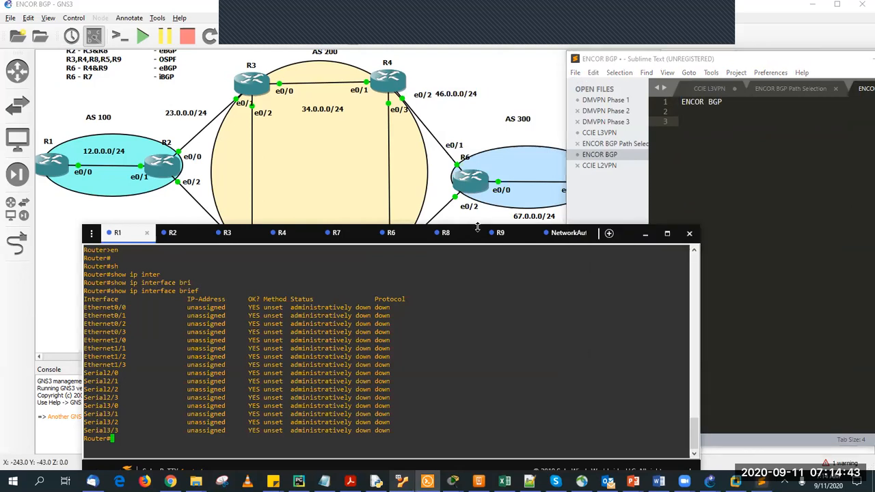
click(646, 233)
text(R1)
key(Return)
key(Return)
text(R2)
key(Return)
key(Return)
text(R3)
key(Return)
key(Return)
text(R4)
key(Return)
key(Return)
key(Return)
text(R5)
key(Return)
key(Return)
text(R6)
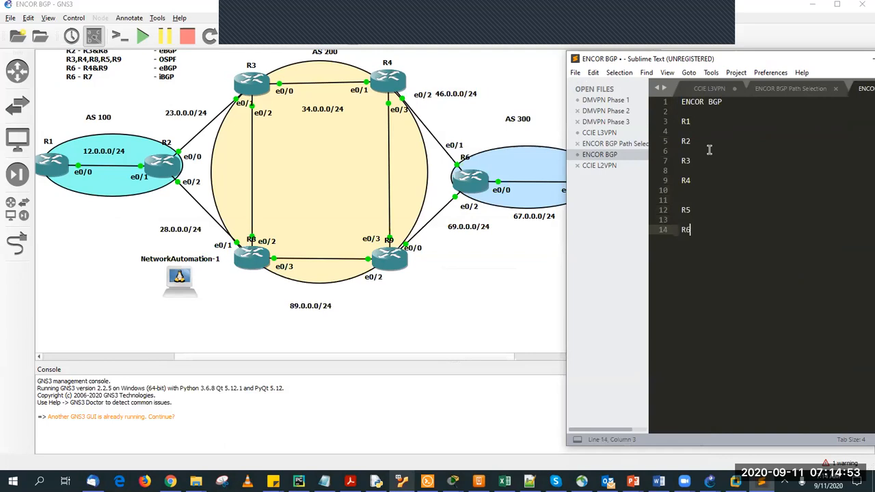
key(Return)
key(Return)
text(R7)
key(Return)
key(Return)
text(R8)
key(Return)
key(Return)
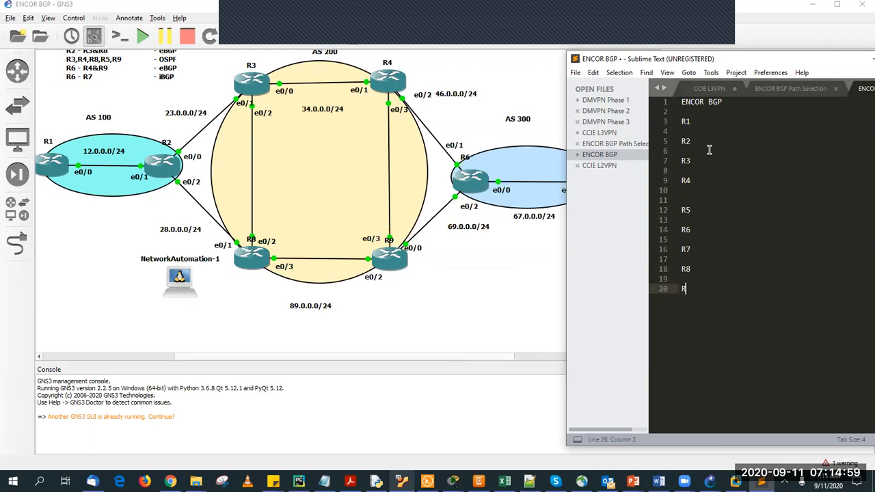
text(R9)
key(Return)
key(Return)
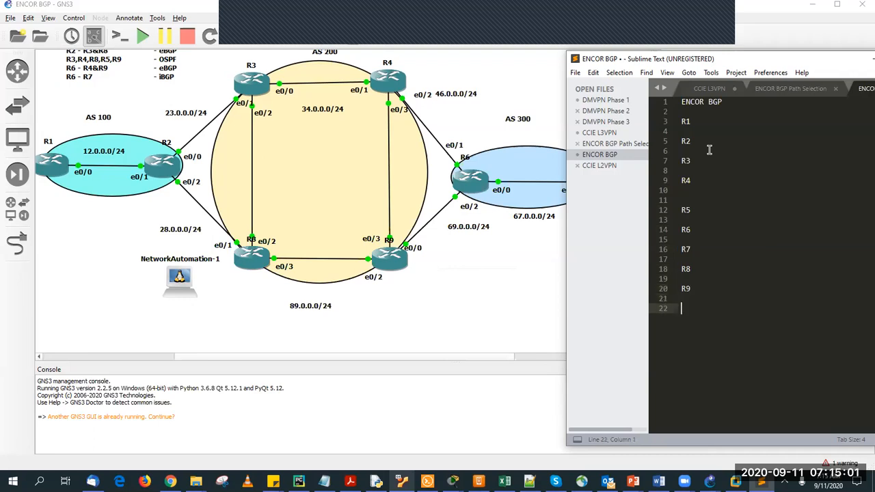
- Write R1's configuration under its heading: conf t, interface eth0/0, ip address 12.0.0.1 255.255.255.0, and no shutdown
click(699, 122)
key(Return)
key(Return)
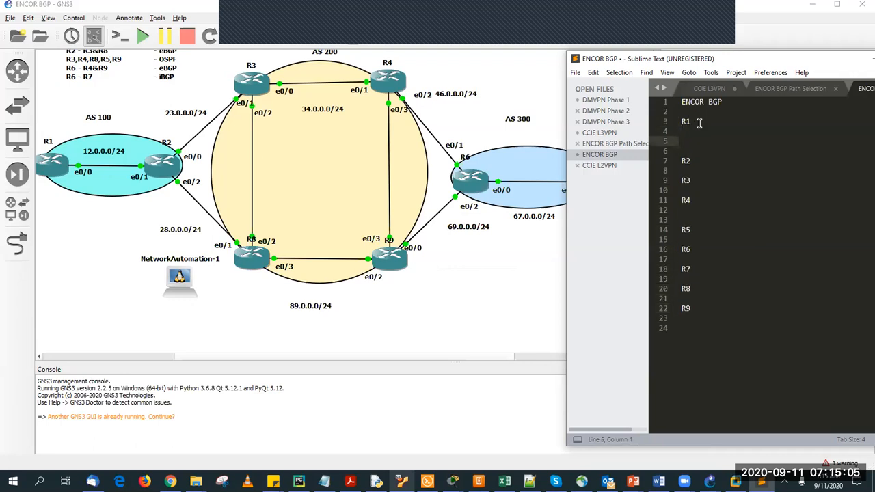
text(conf t)
key(Return)
text(inte)
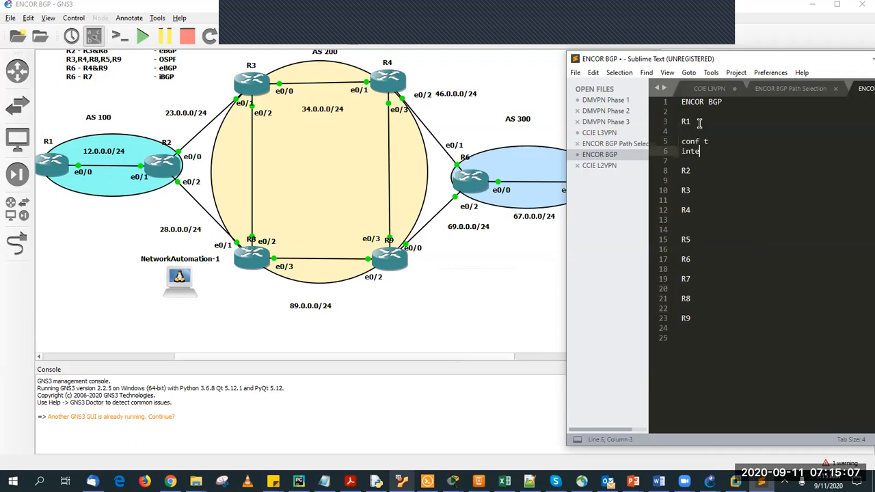
text(rface eth0/0)
key(Return)
text(ipaddres)
key(BackSpace)
key(BackSpace)
key(BackSpace)
key(BackSpace)
key(BackSpace)
key(BackSpace)
text(address 12.0.0.1 255.255.25.5.0)
key(Return)
text(no shutdown)
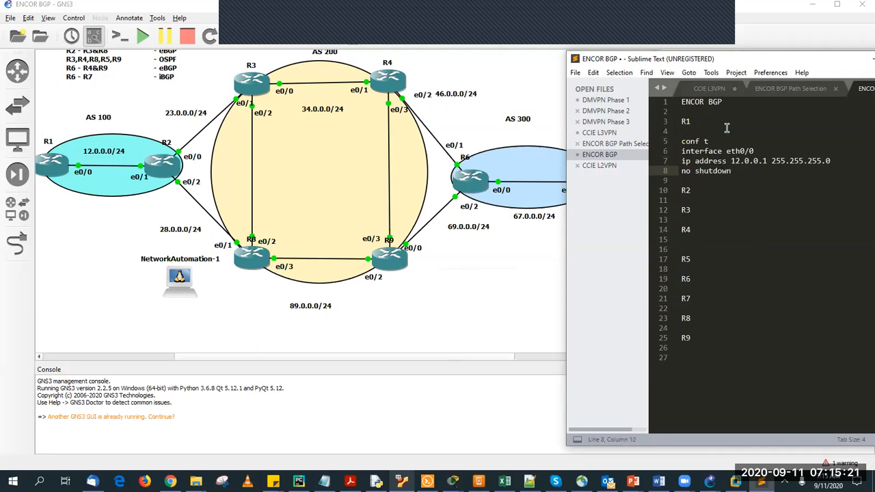
- Duplicate R1's three-line eth0/0 interface block directly below the original
drag(732, 171, 682, 152)
key(ctrl+c)
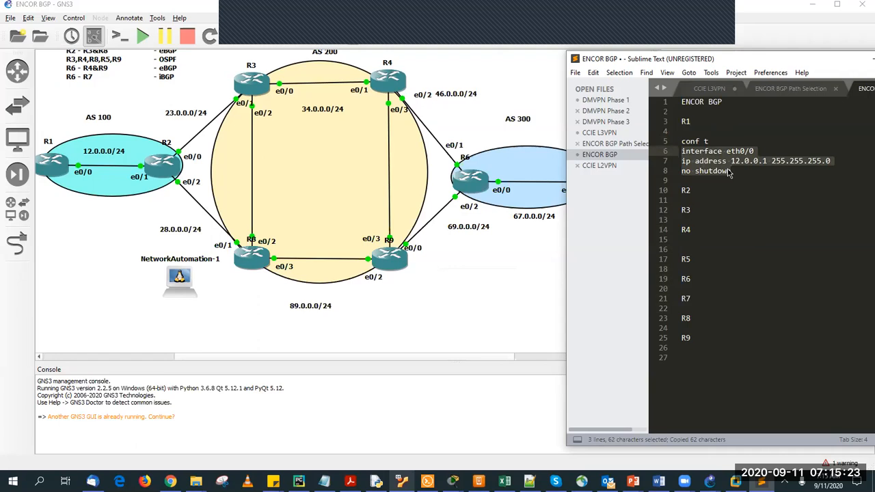
click(733, 171)
key(Return)
key(ctrl+v)
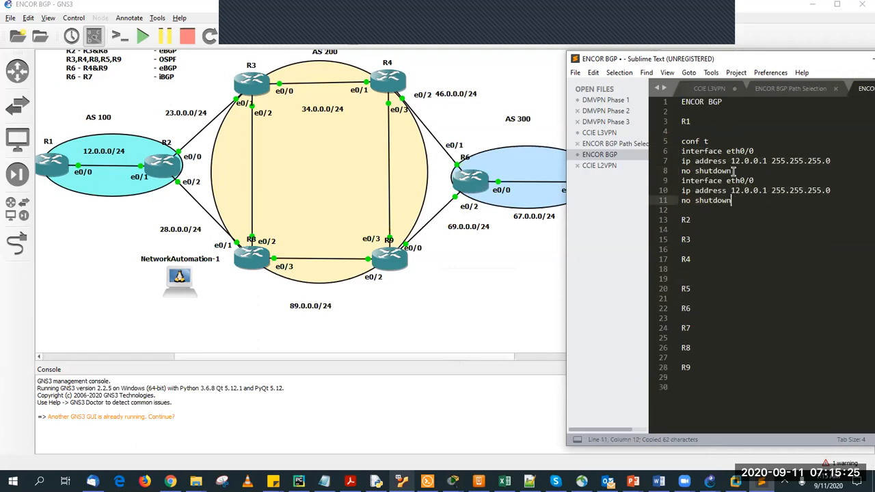
- Turn R1's duplicated block into interface lo0 with ip address 1.1.1.1 255.255.255.255, removing its no shutdown line
drag(740, 180, 726, 180)
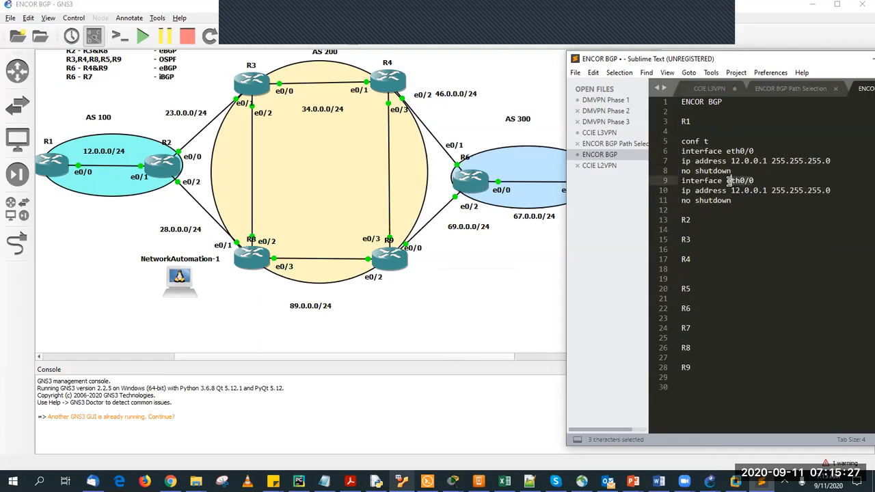
key(shift+End)
text(lo)
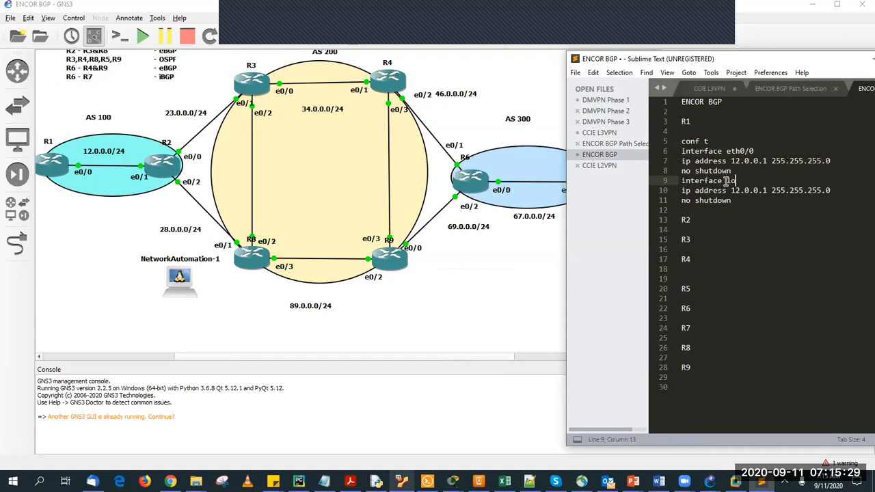
key(Down)
key(Delete)
key(Delete)
key(Delete)
key(Delete)
key(Delete)
key(Delete)
key(BackSpace)
text(.1.1.1)
key(BackSpace)
text(255)
key(Down)
key(BackSpace)
key(BackSpace)
key(BackSpace)
key(BackSpace)
key(BackSpace)
key(BackSpace)
key(BackSpace)
key(BackSpace)
key(BackSpace)
key(BackSpace)
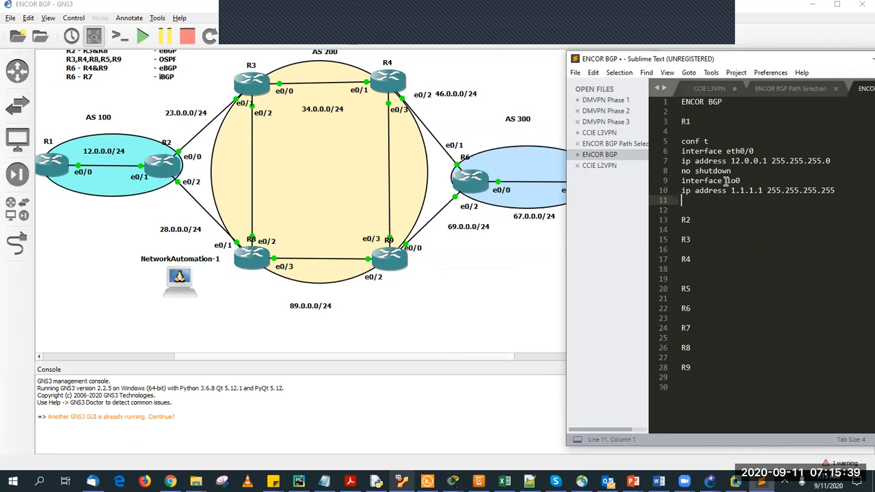
- Copy R1's full configuration, from conf t through the loopback address, beneath the R2 heading
click(713, 221)
key(Return)
key(Return)
drag(839, 191, 681, 142)
key(ctrl+c)
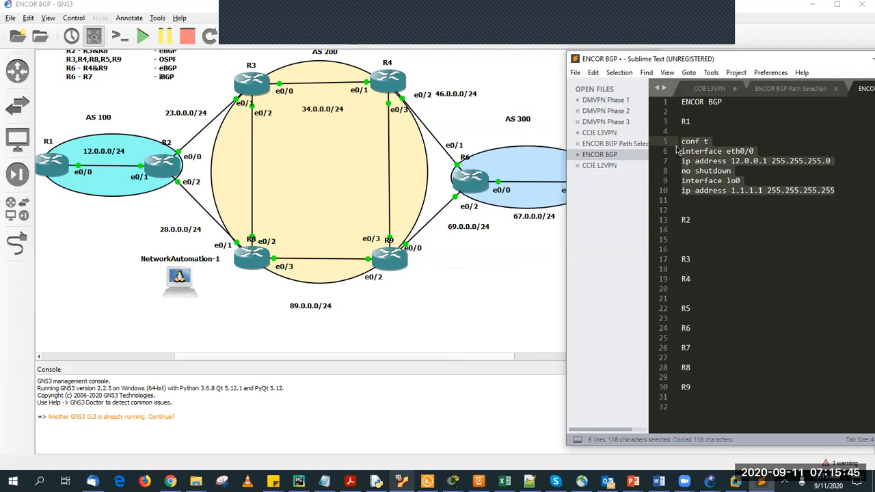
click(687, 234)
key(ctrl+v)
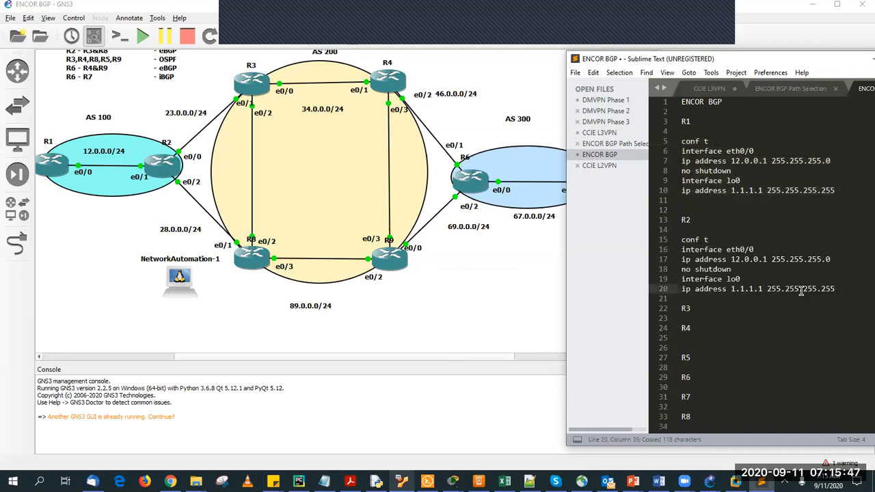
- Add two more copies of the eth0/0 interface block to R2's configuration, above the lo0 interface
drag(732, 269, 682, 253)
key(ctrl+c)
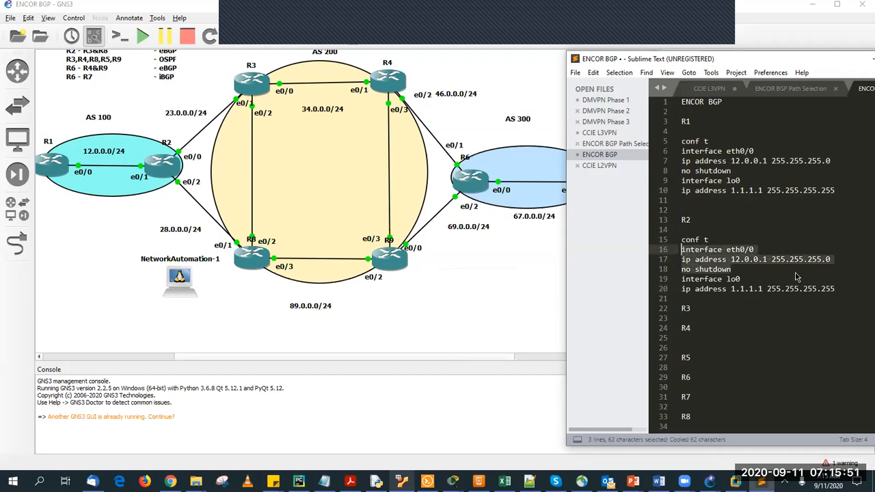
click(731, 268)
key(Return)
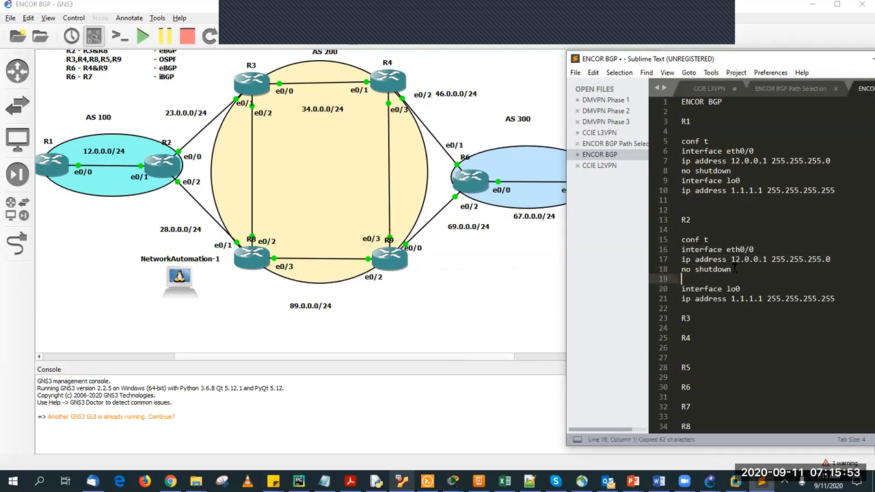
key(ctrl+v)
key(Return)
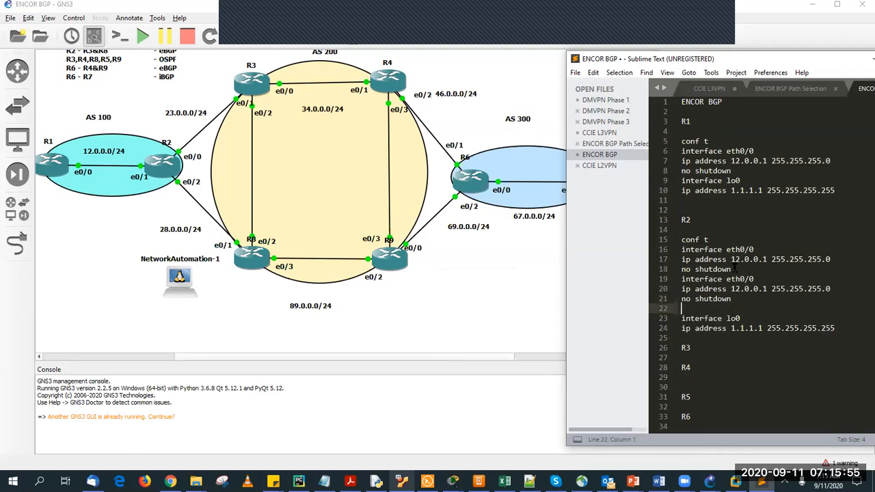
key(ctrl+v)
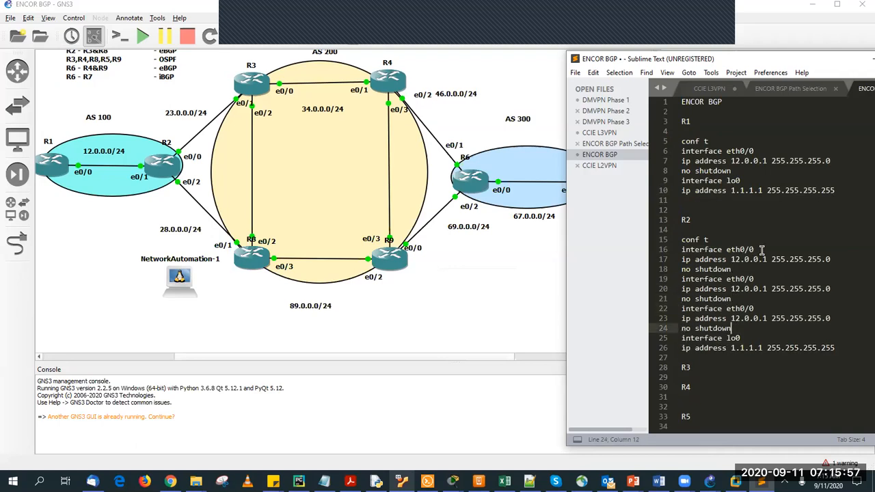
- Set R2's first interface block to eth0/1 with address 12.0.0.2, and the second block's address to 23.0.0.2
click(762, 250)
key(Down)
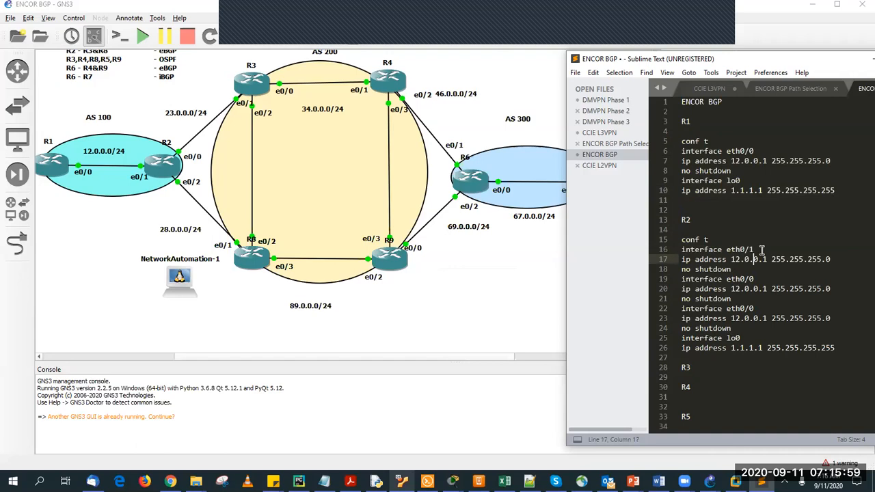
key(BackSpace)
text(2)
key(Down)
key(Down)
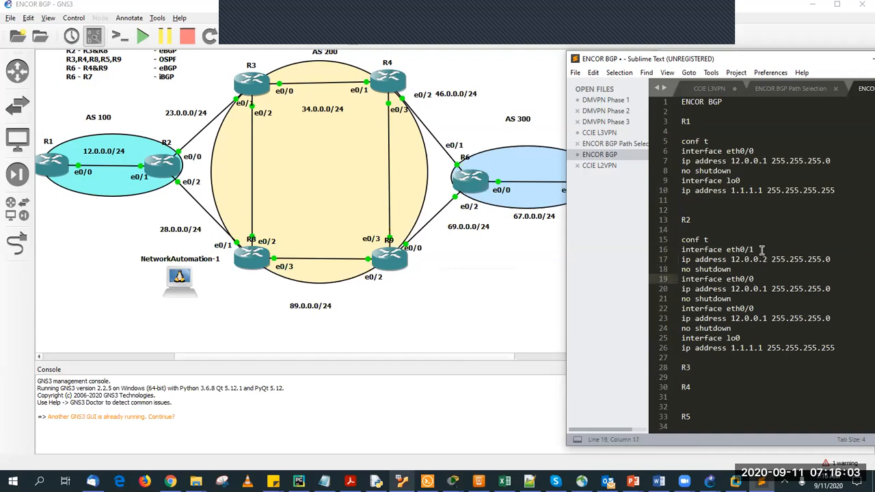
key(Right)
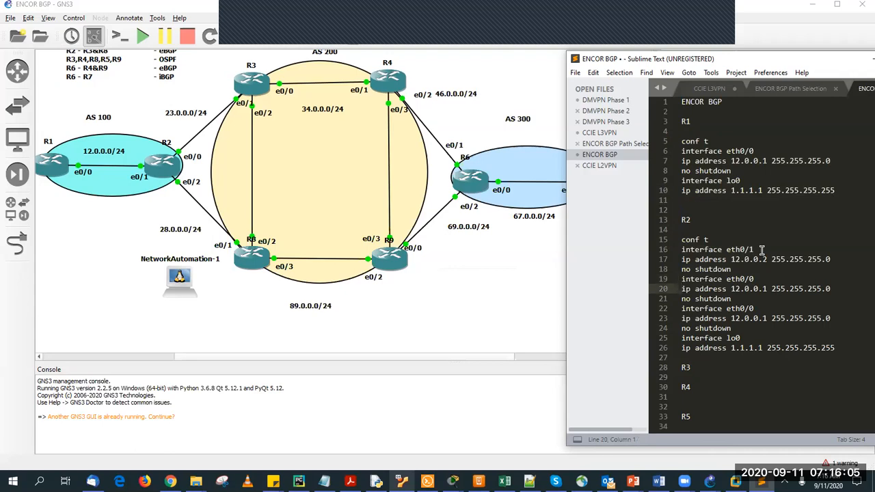
drag(767, 289, 730, 289)
text(23.0.0.2)
- Set R2's third interface block to eth0/2 with address 28.0.0.2
click(759, 308)
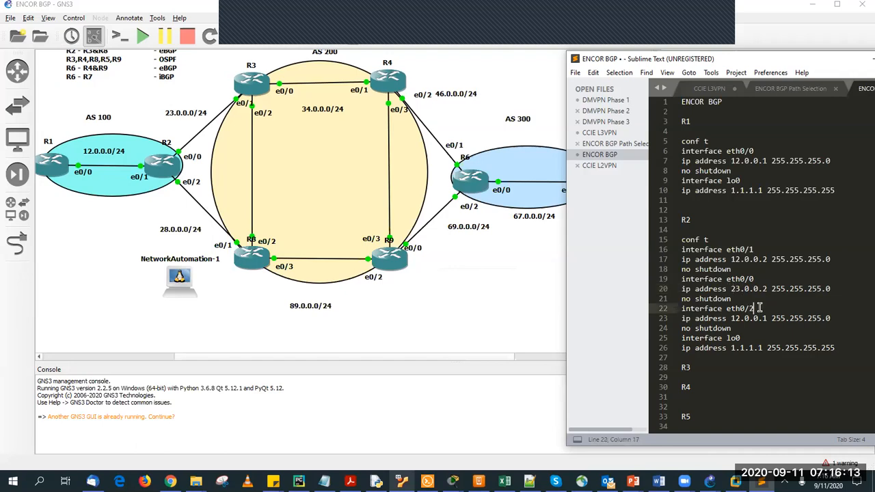
double_click(740, 318)
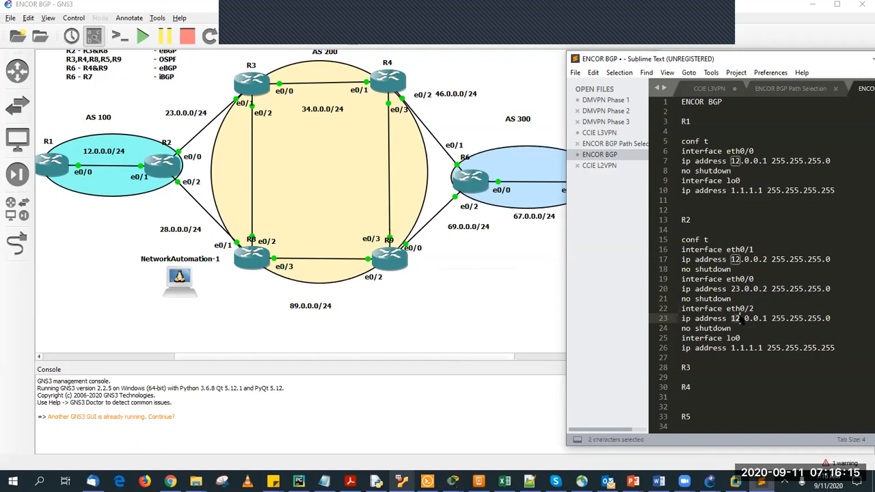
text(28)
key(Right)
key(Right)
key(Right)
key(Right)
key(Right)
key(Right)
key(BackSpace)
text(2)
- Change R2's lo0 address to 2.2.2.2, keeping a space before the 255.255.255.255 mask
key(Down)
key(Down)
key(Down)
key(Right)
key(Right)
key(Right)
key(Right)
key(Right)
key(Right)
key(Right)
key(Right)
key(BackSpace)
key(BackSpace)
key(BackSpace)
key(BackSpace)
key(BackSpace)
key(BackSpace)
key(BackSpace)
key(BackSpace)
text(2.2.22)
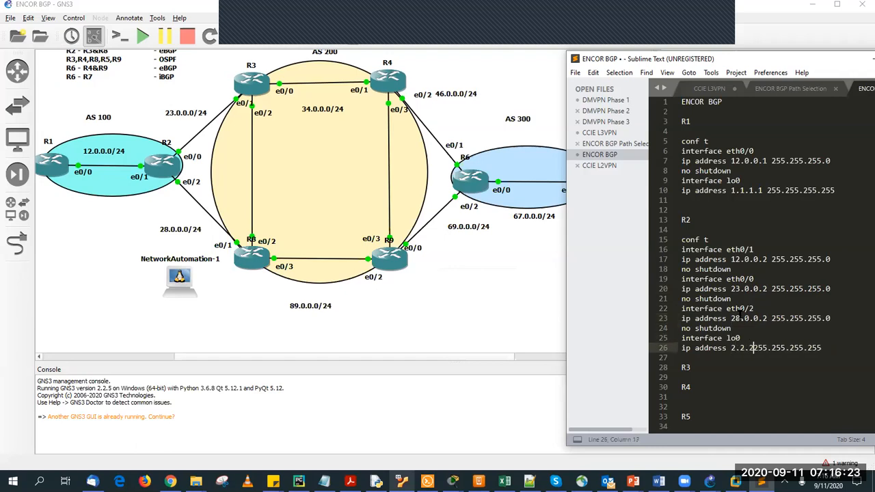
key(BackSpace)
key(BackSpace)
key(BackSpace)
text(2.2)
click(836, 343)
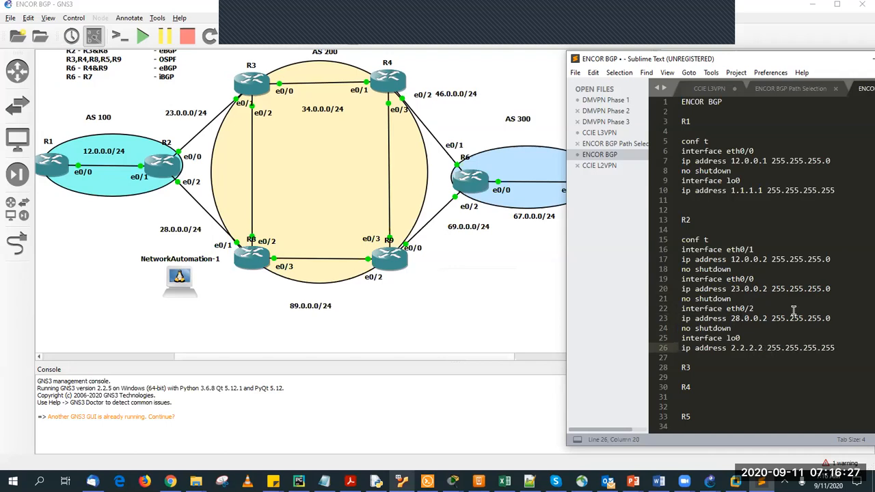
- Start R3's section with conf t and paste R2's eth0/0, eth0/2 and lo0 blocks beneath it
drag(837, 347, 692, 286)
key(shift+Left)
key(ctrl+c)
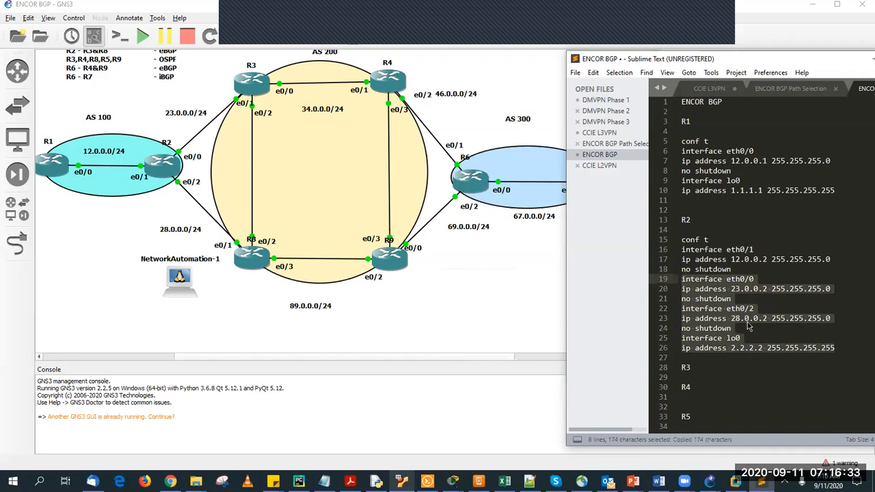
click(704, 372)
key(Return)
key(Return)
text(conf t)
key(Return)
key(ctrl+v)
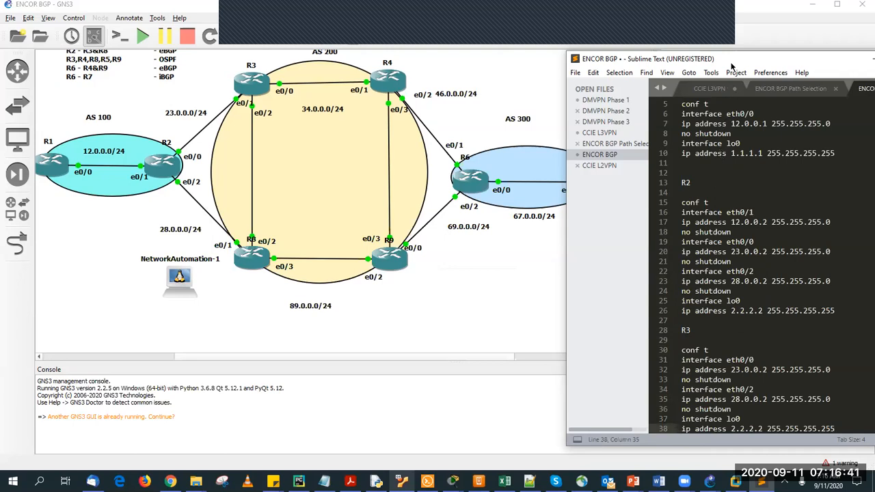
drag(732, 60, 717, 29)
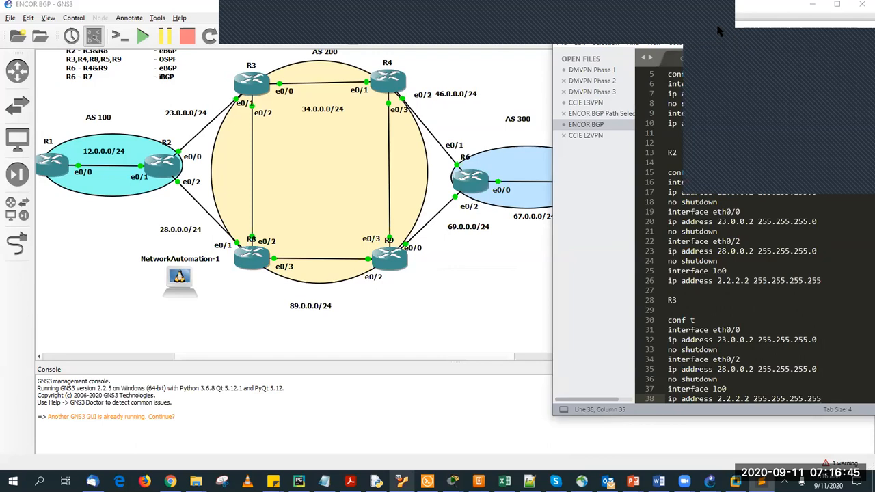
click(772, 281)
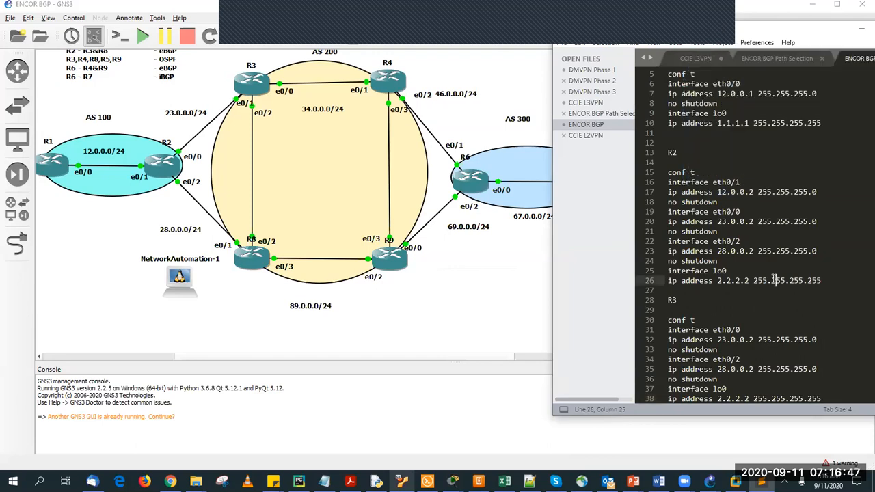
scroll(772, 287, down, 5)
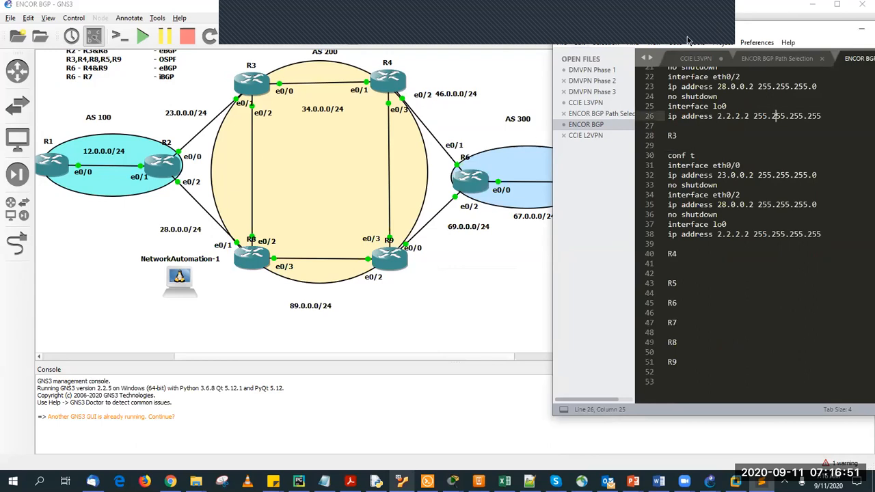
click(725, 176)
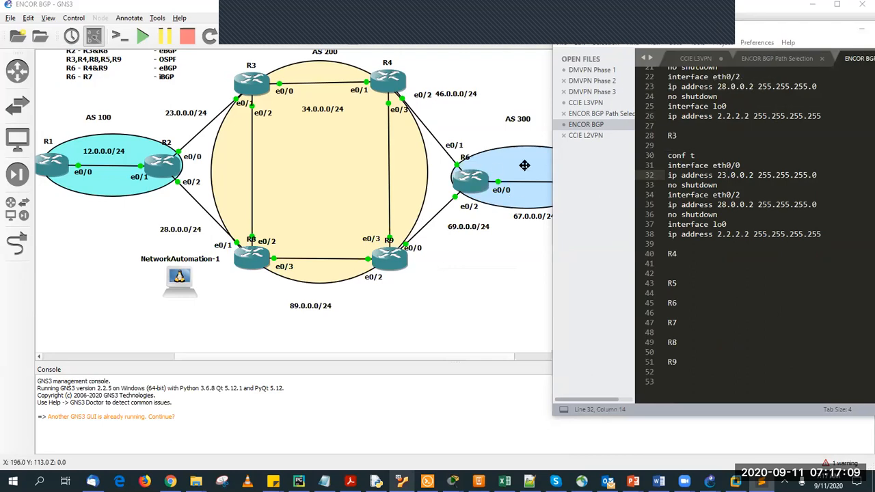
double_click(752, 205)
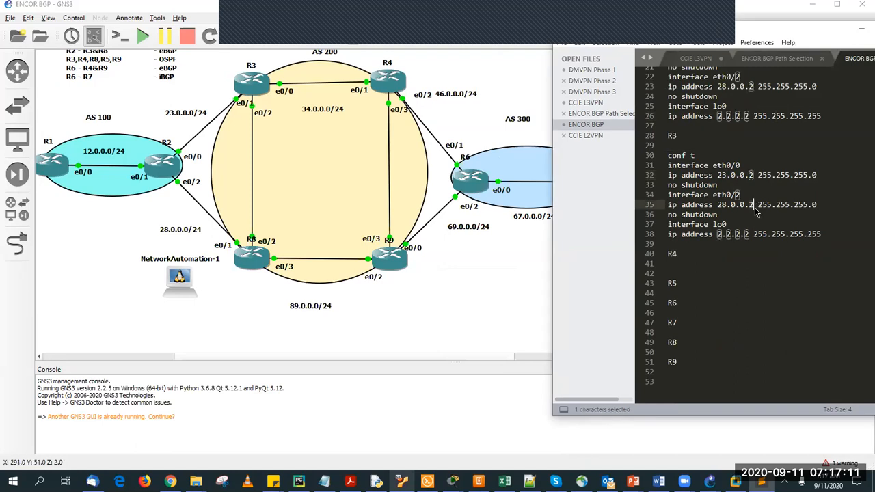
click(763, 235)
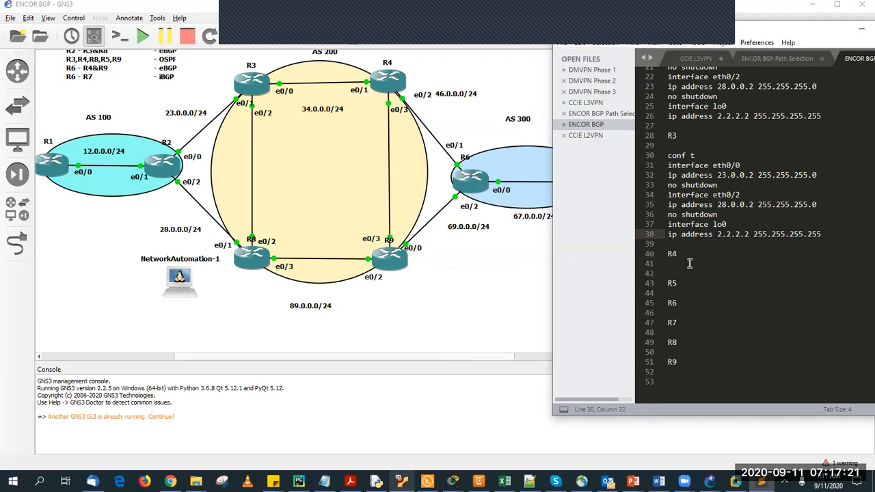
key(XF86AudioMicMute)
click(689, 265)
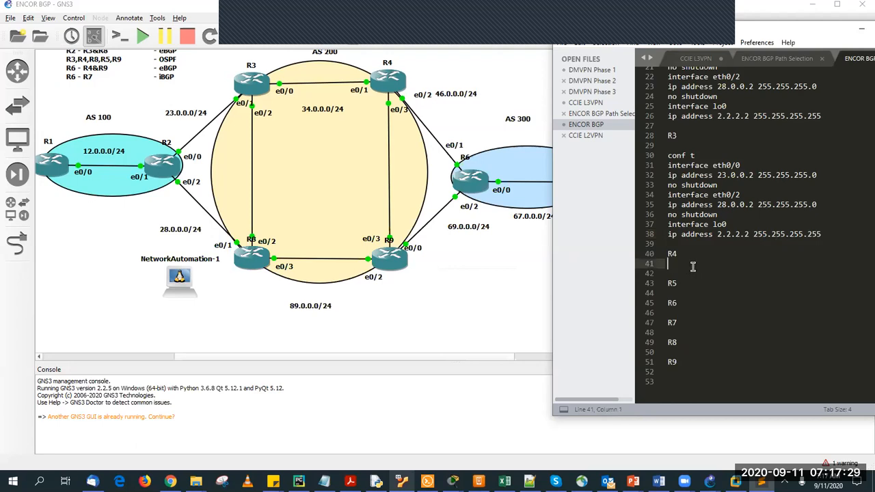
key(XF86AudioMicMute)
click(692, 245)
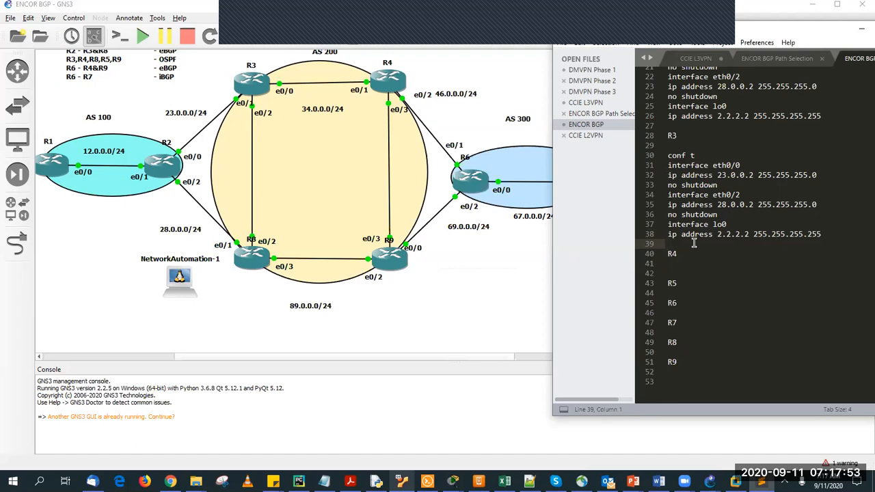
- Add no shutdown at the end of R3's section and change its lo0 address to 3.3.3.3
text(no shutdown)
click(749, 234)
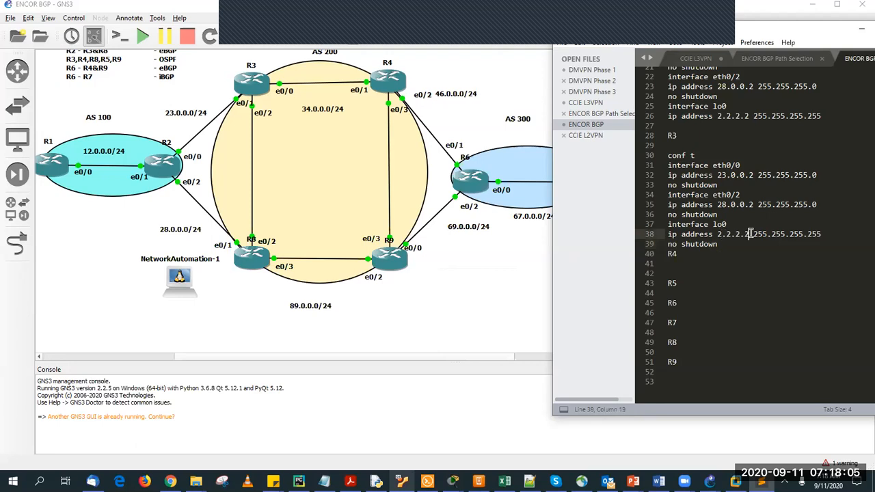
key(BackSpace)
key(BackSpace)
key(BackSpace)
key(BackSpace)
key(BackSpace)
key(BackSpace)
key(BackSpace)
text(3.3.3.3)
click(721, 214)
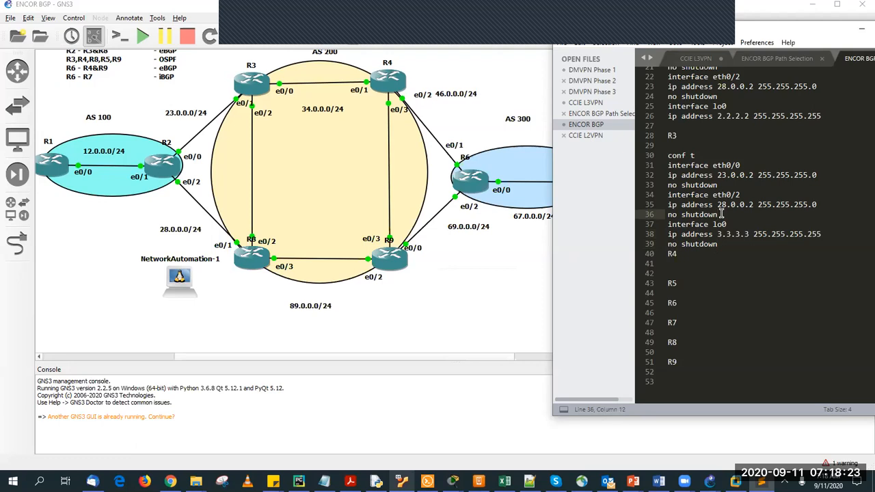
key(Return)
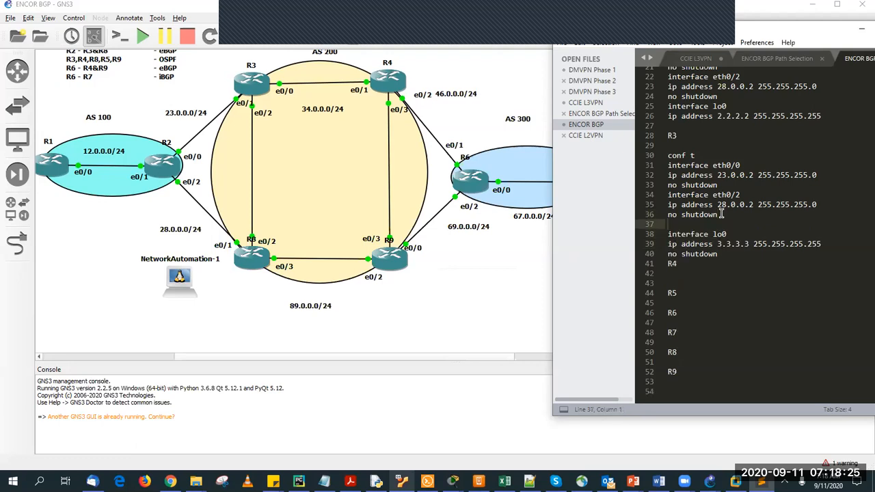
text(ip address)
key(BackSpace)
key(BackSpace)
key(BackSpace)
key(BackSpace)
key(BackSpace)
key(BackSpace)
key(BackSpace)
key(BackSpace)
key(BackSpace)
key(BackSpace)
key(BackSpace)
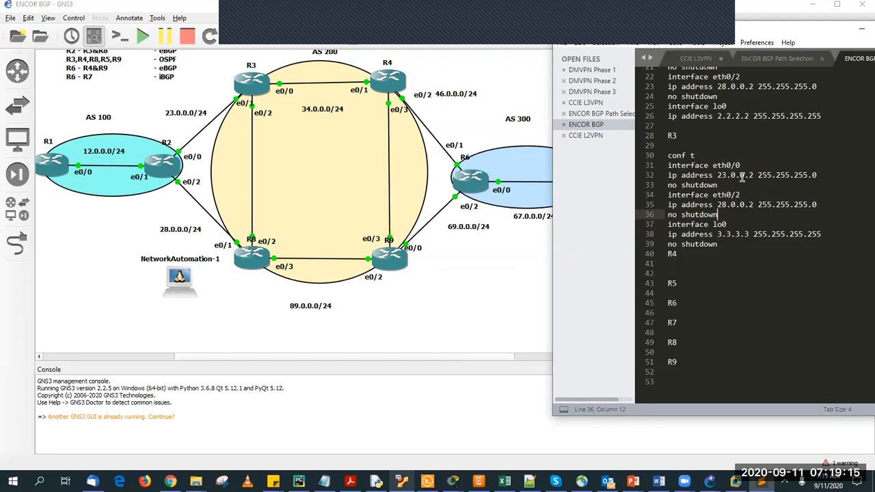
- Change R3's eth0/0 address to 34.0.0.3, keeping the 255.255.255.0 mask
click(726, 175)
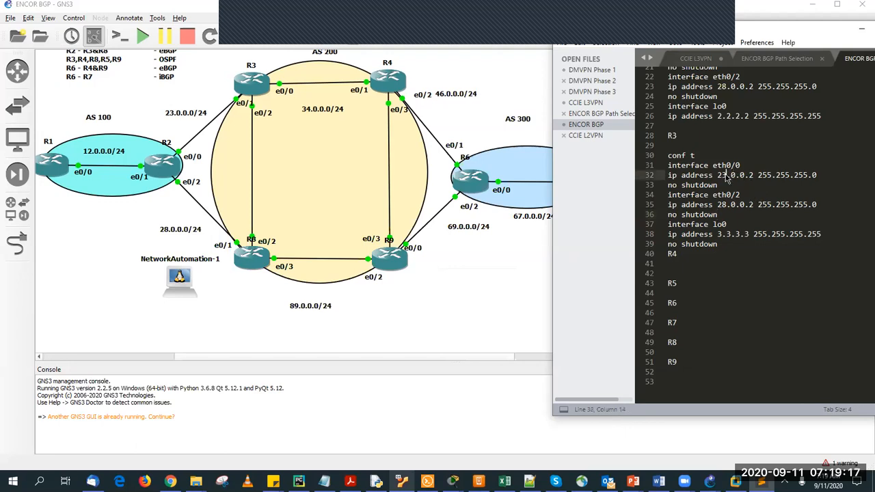
key(BackSpace)
key(BackSpace)
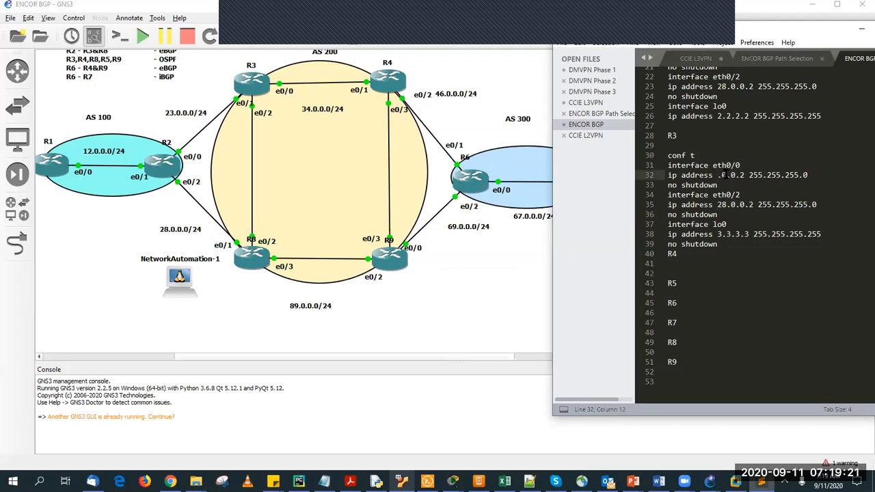
text(34)
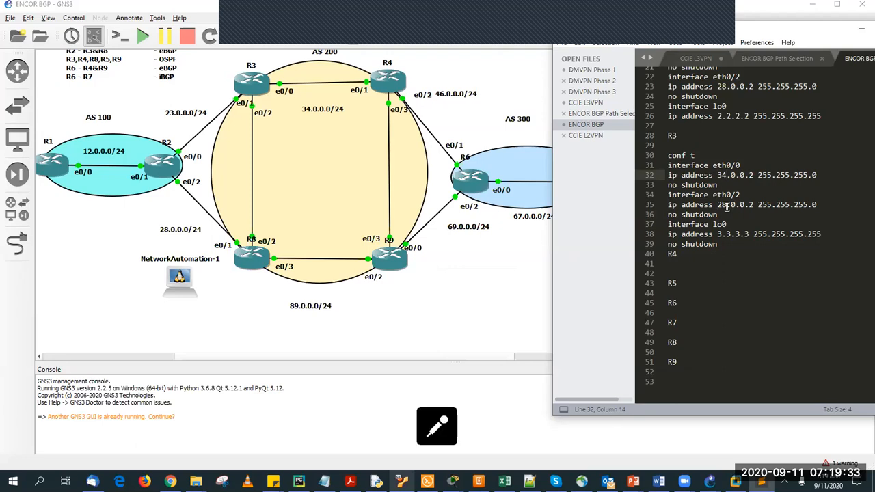
click(754, 174)
key(BackSpace)
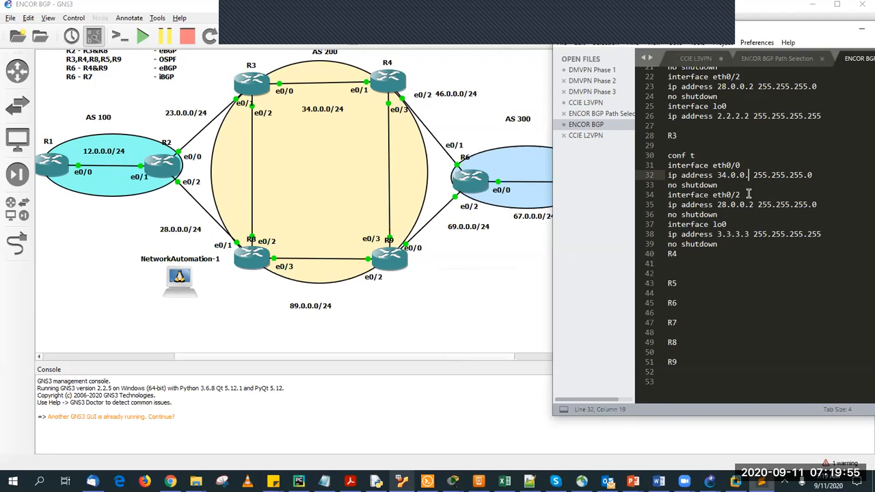
text(3)
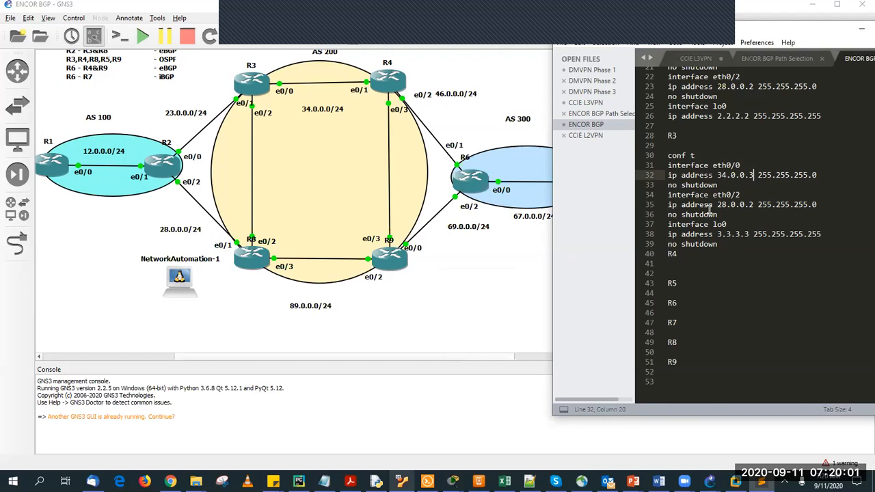
- Change R3's eth0/2 address to 38.0.0.3, keeping the 255.255.255.0 mask
click(755, 205)
key(BackSpace)
key(BackSpace)
key(BackSpace)
key(BackSpace)
key(BackSpace)
key(BackSpace)
key(BackSpace)
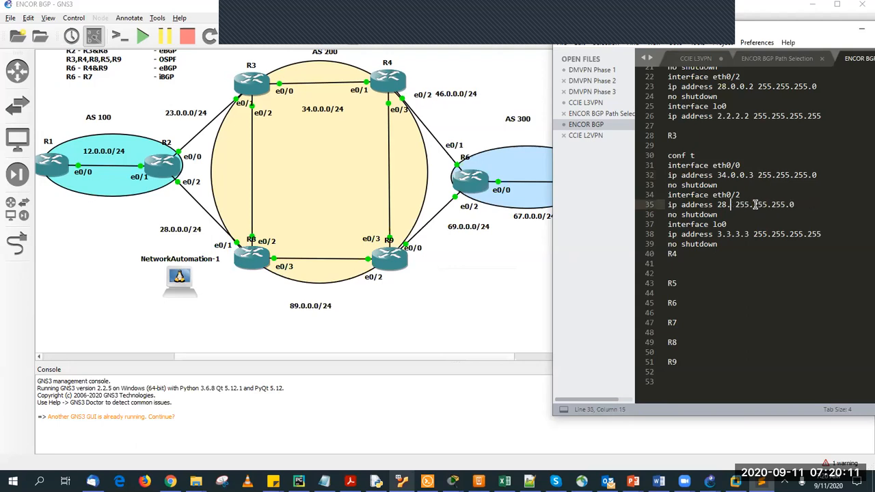
key(BackSpace)
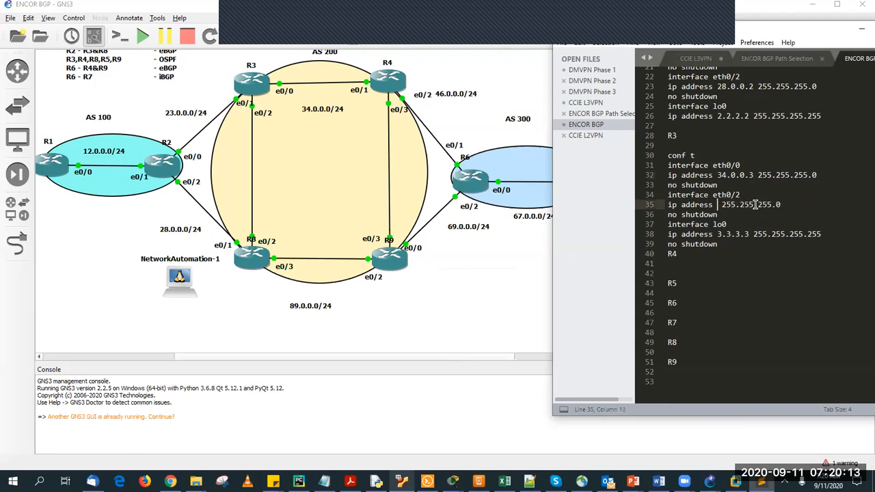
text(38.0.0.3)
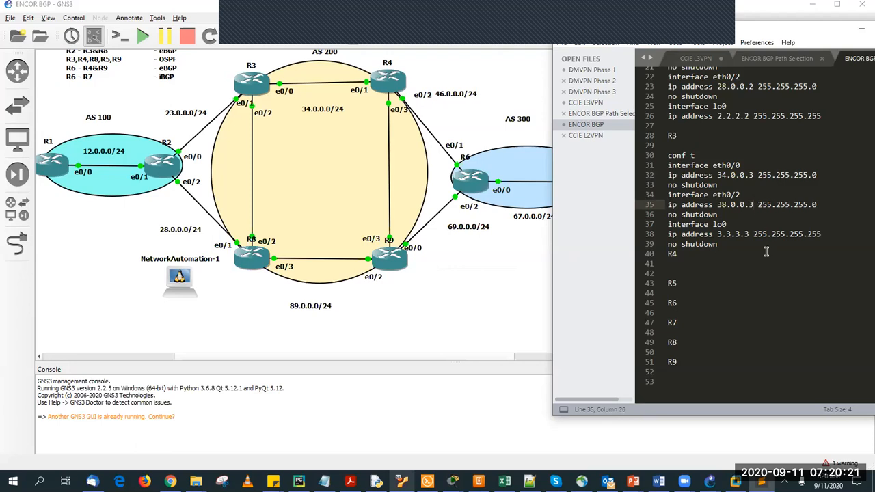
- Copy R3's configuration from conf t through the R4 heading and paste it beneath the R4 heading
scroll(766, 251, down, 1)
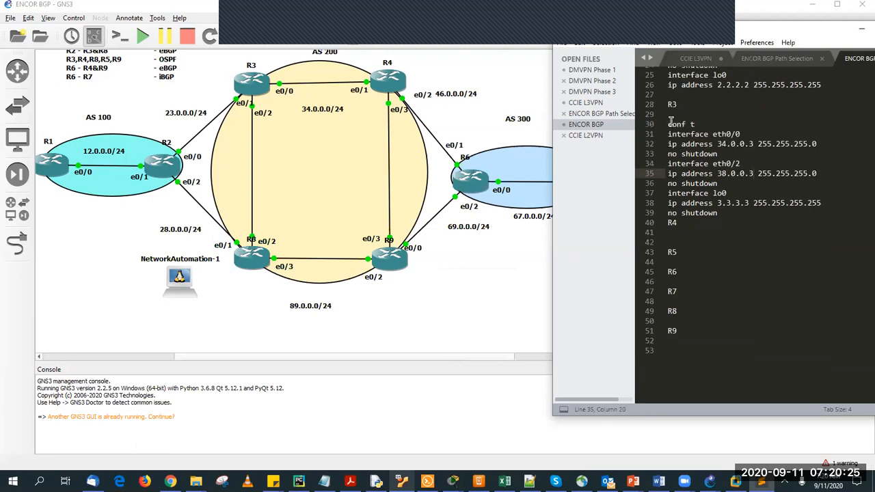
drag(668, 125, 801, 217)
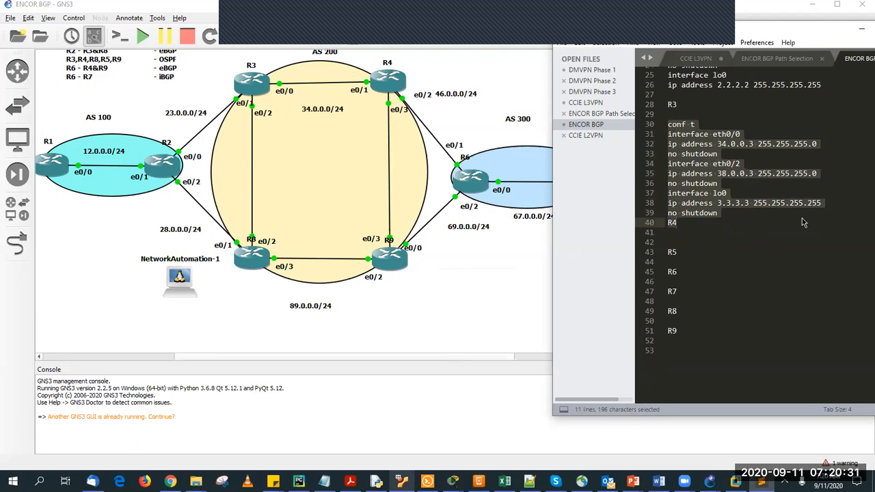
key(ctrl+c)
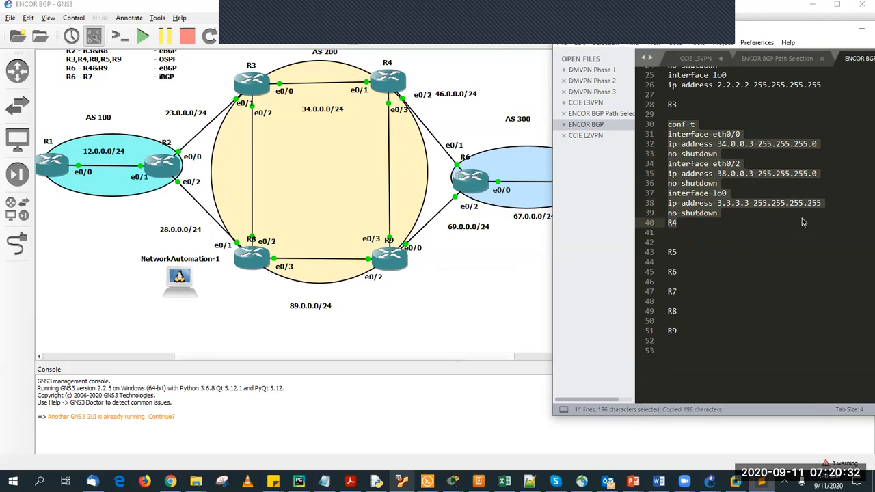
click(673, 233)
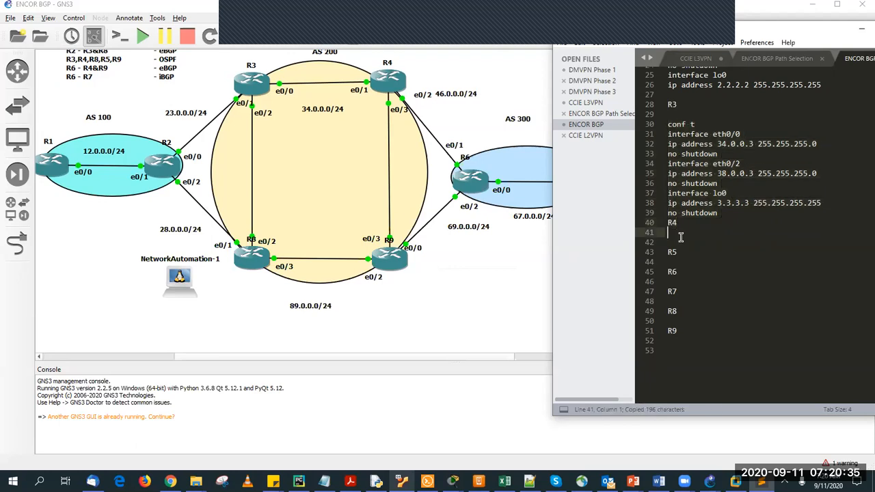
key(ctrl+v)
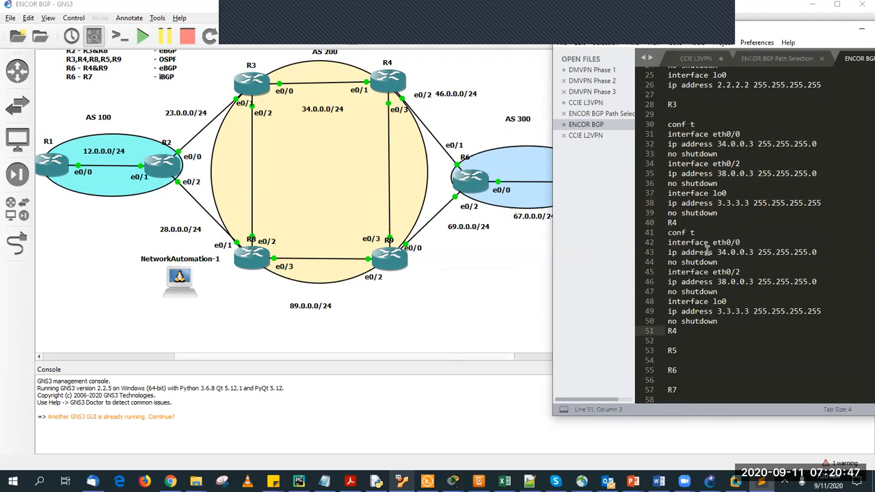
- Remove the port number from R4's first interface line and insert a blank line above the R4 heading
click(748, 243)
key(BackSpace)
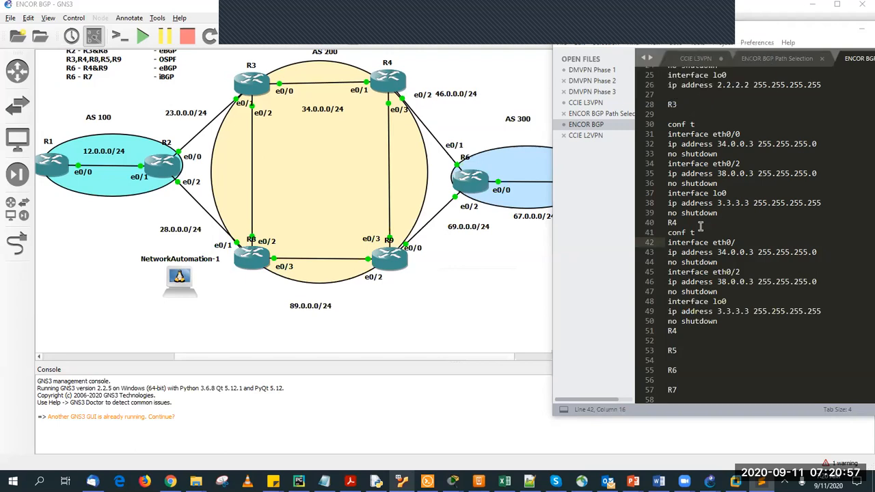
click(743, 214)
key(Return)
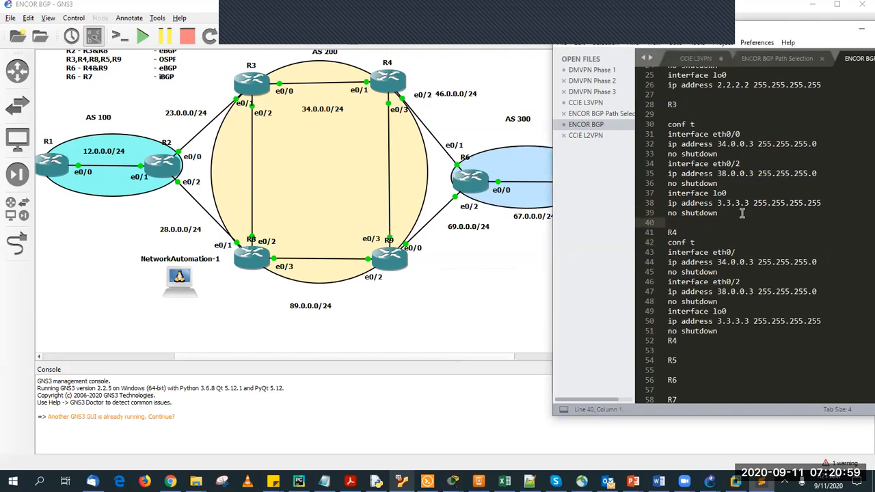
key(Up)
key(Up)
key(Up)
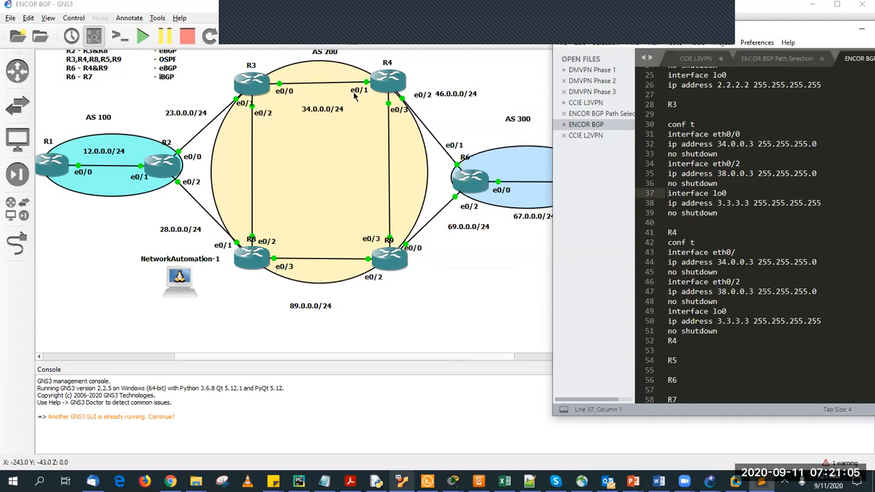
- Duplicate R3's eth0/2 block, including no shutdown, directly above R3's lo0 block
drag(721, 183, 668, 164)
key(ctrl+c)
click(725, 184)
key(Return)
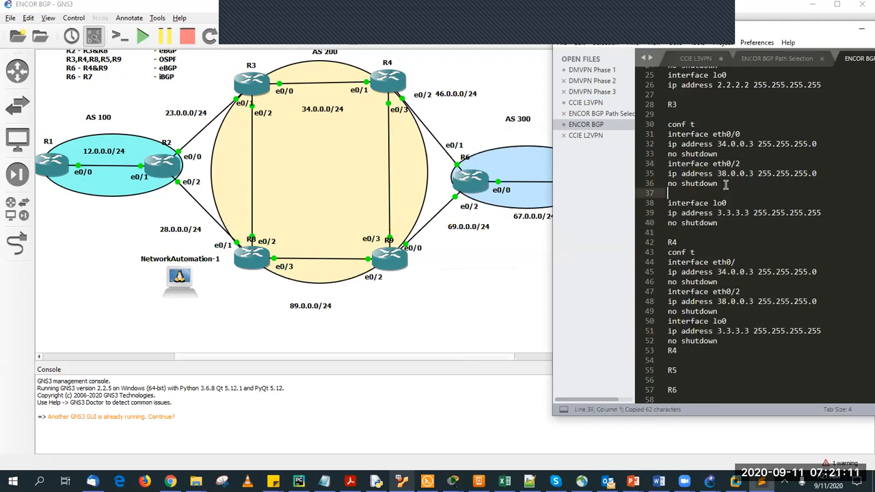
key(ctrl+v)
- Change the duplicated R3 block to interface eth0/1 with address 23.0.0.3
click(742, 194)
key(BackSpace)
text(1)
key(Down)
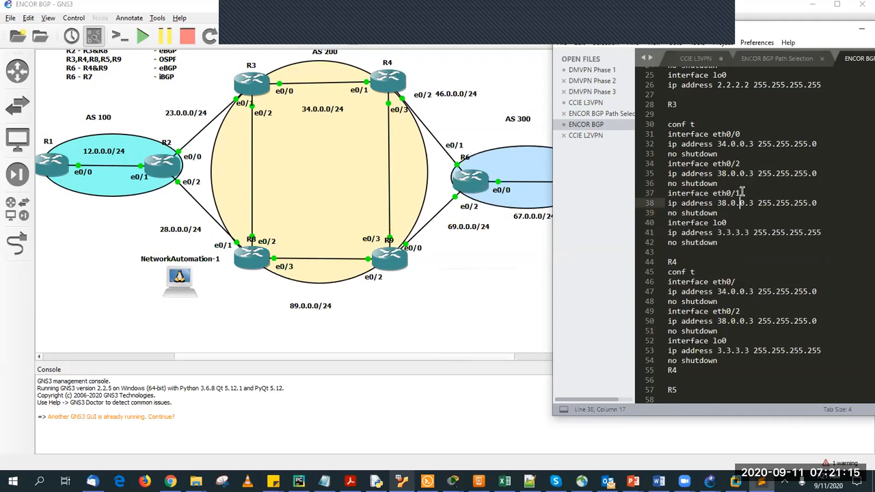
key(BackSpace)
text(3)
key(Right)
- Insert a blank line between the R4 heading and its conf t line, and complete R4's first interface as eth0/0
key(Down)
key(Down)
key(Down)
key(Down)
key(Down)
key(Down)
key(Down)
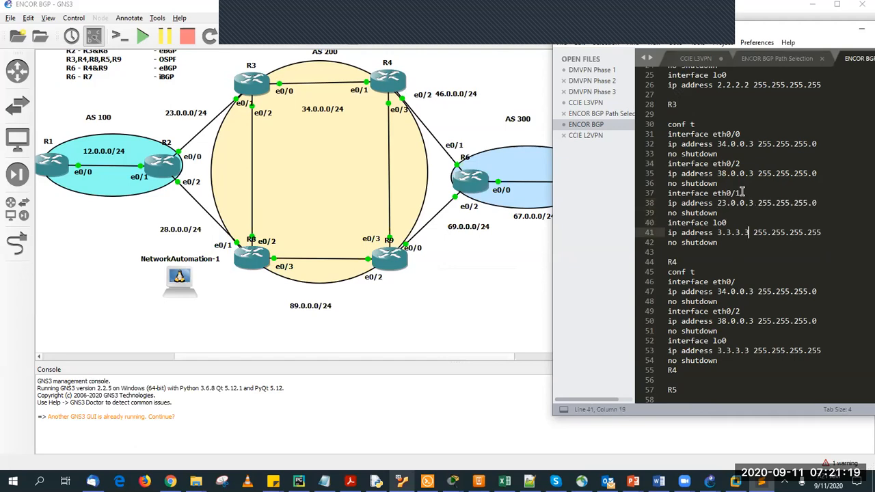
key(Down)
key(Up)
key(Up)
key(Return)
key(Down)
key(Down)
key(Down)
key(Down)
key(Up)
key(Up)
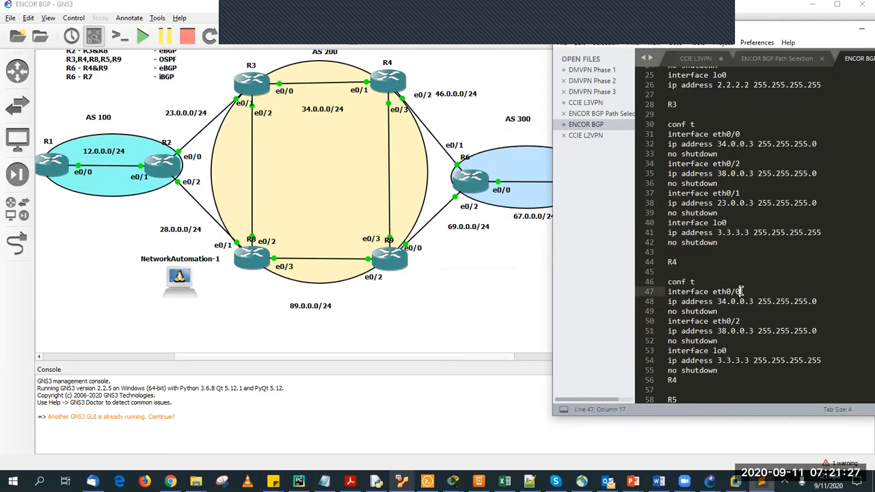
- Set R4's first interface block to eth0/1 with address 34.0.0.4
scroll(748, 322, down, 1)
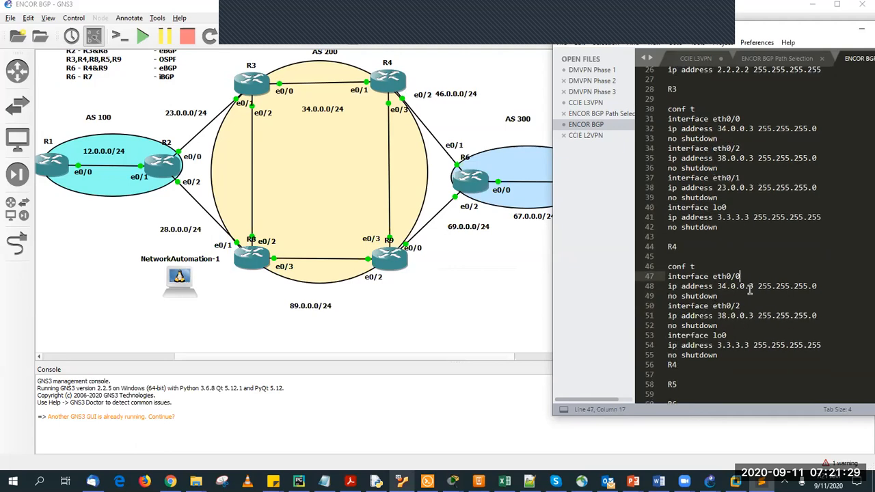
key(BackSpace)
text(1)
click(749, 286)
key(BackSpace)
text(4)
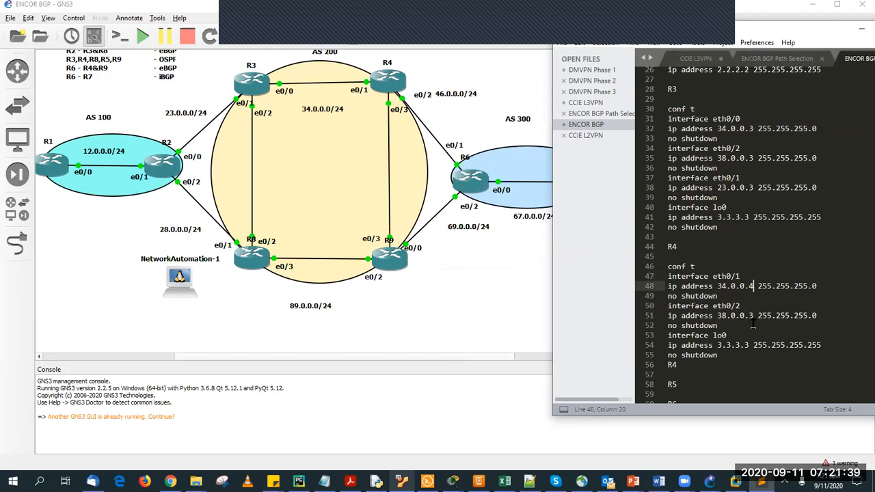
- Change R4's eth0/2 address to 46.0.0.4, keeping a space before the mask
drag(755, 318, 719, 321)
text(46.0.0.4)
key(Delete)
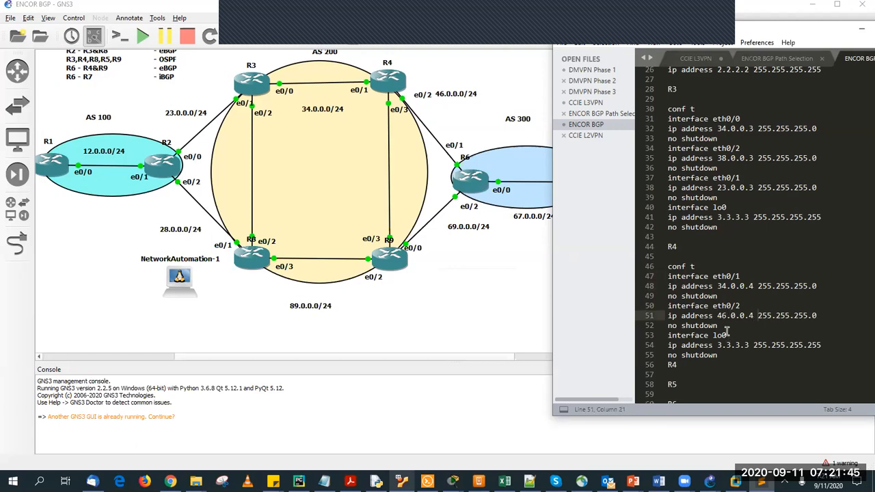
- Paste the copied interface block above R4's lo0 and set it to eth0/3 with address 49.0.0.4
click(722, 327)
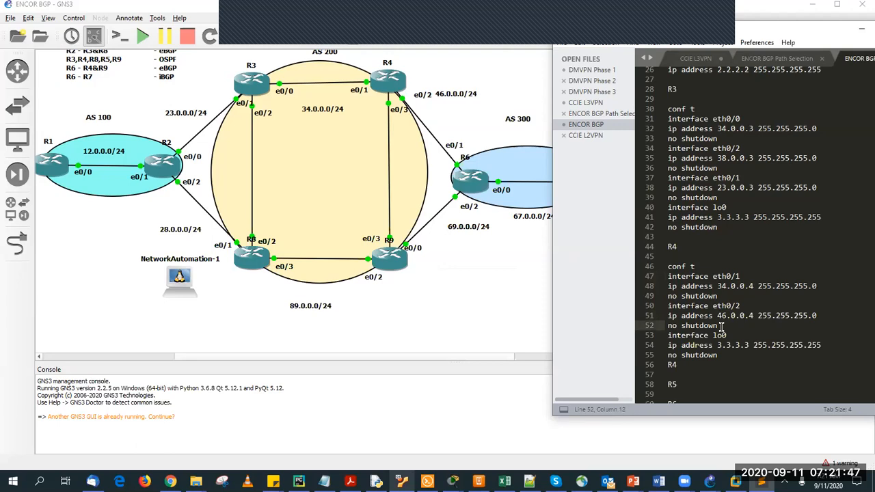
key(ctrl+v)
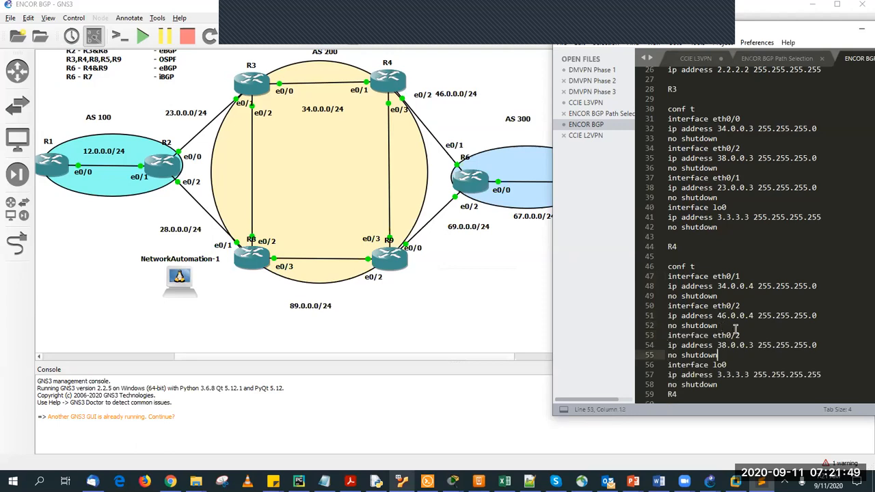
click(744, 335)
key(BackSpace)
text(3)
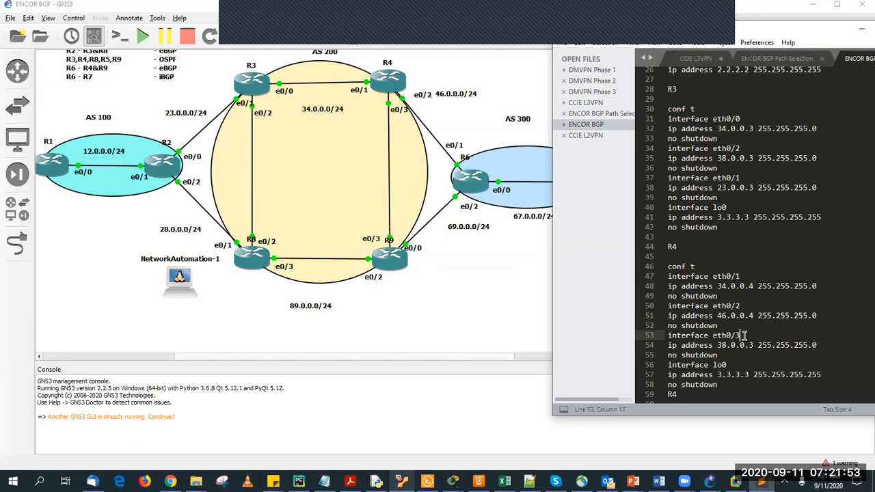
drag(753, 345, 718, 345)
text(89.0.0.0)
text(.4)
- Change R4's lo0 address to 4.4.4.4, keeping the 255.255.255.255 mask
drag(749, 374, 719, 374)
text(.4.44)
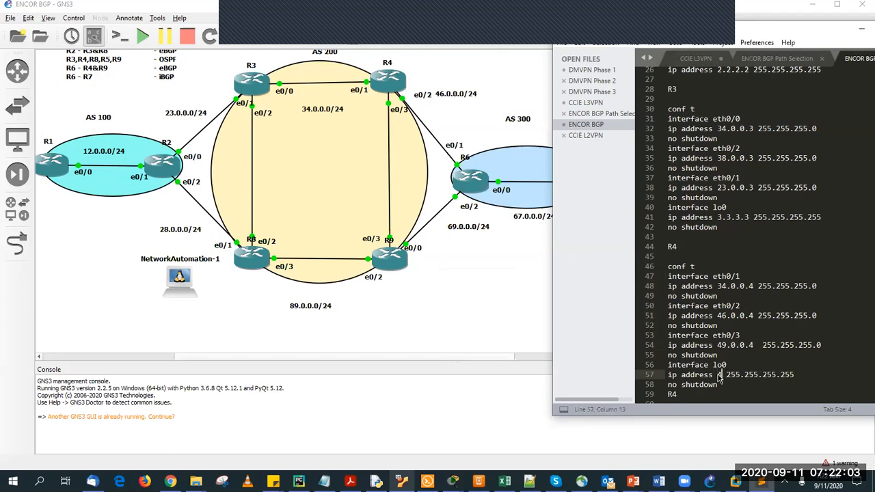
key(BackSpace)
text(.4.4.)
- Delete the stray duplicate R4 heading text below R4's final no shutdown line
scroll(786, 362, down, 4)
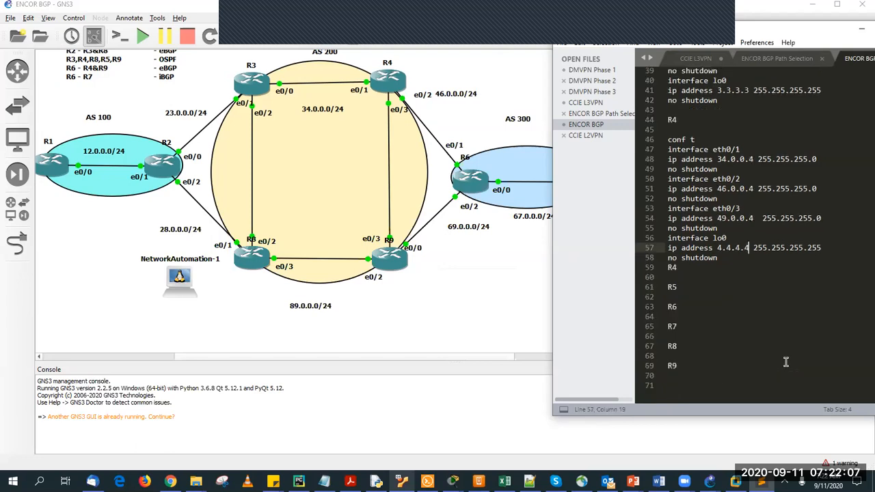
click(724, 257)
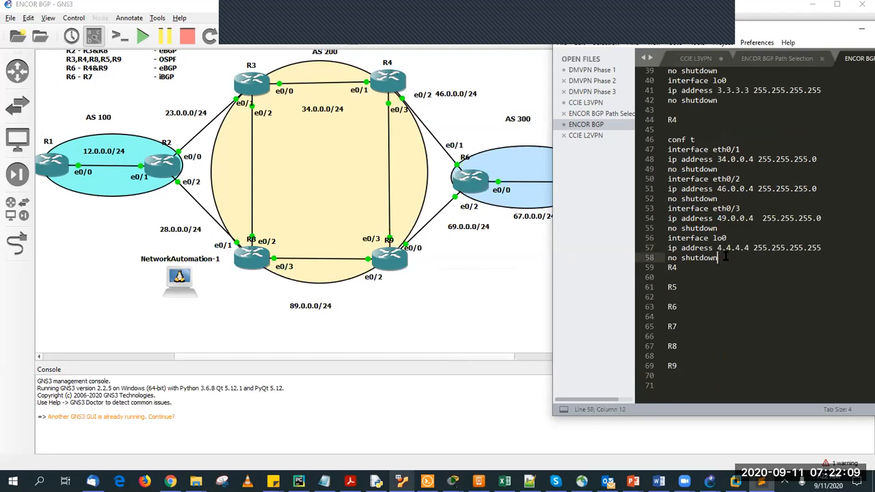
key(Right)
key(Delete)
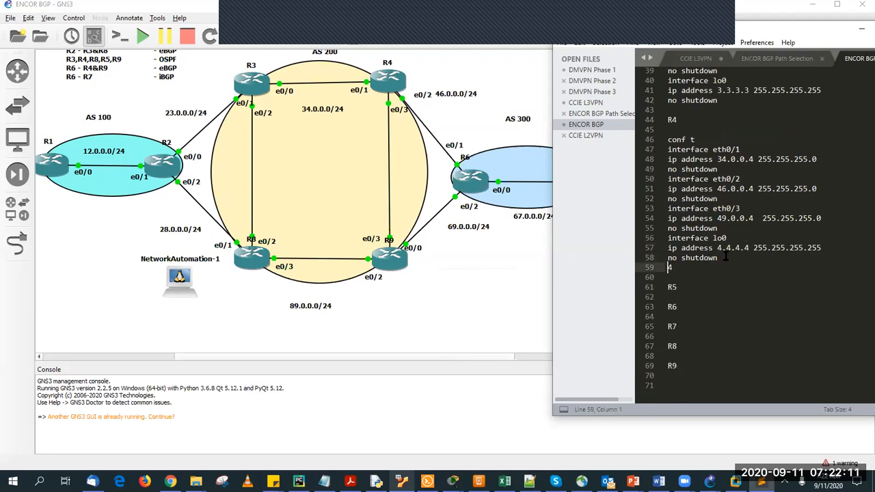
key(Delete)
- Rename the R5 heading to R6 and delete the duplicate R6 heading below it
drag(718, 257, 665, 142)
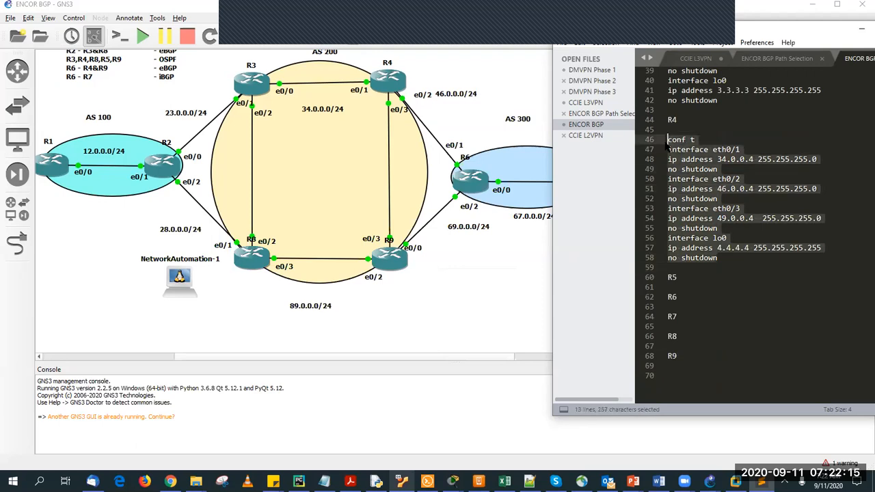
scroll(484, 188, right, 3)
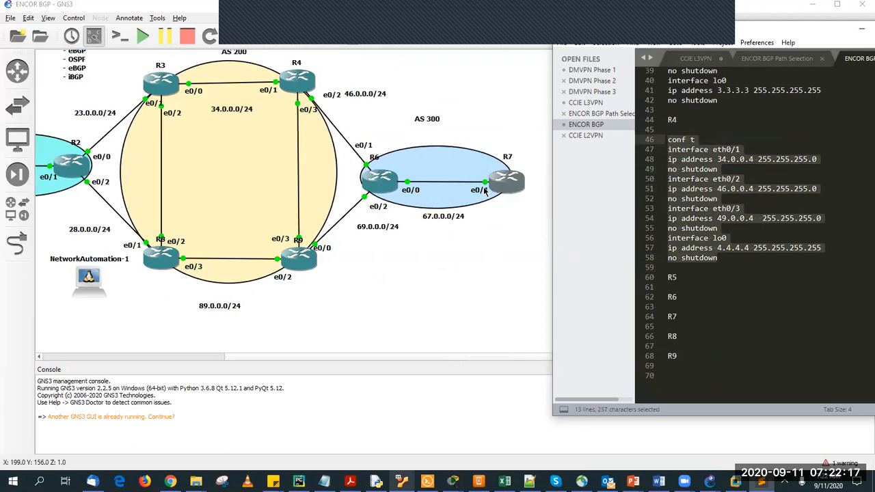
scroll(482, 187, left, 2)
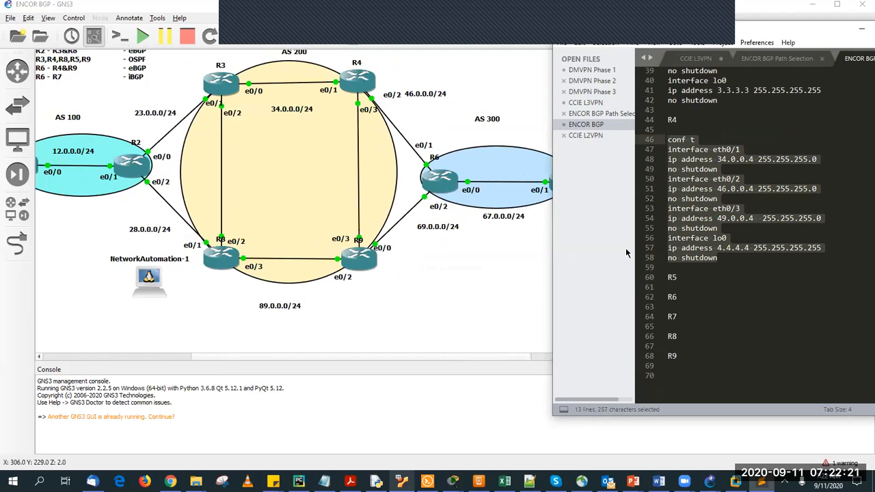
click(682, 248)
click(676, 277)
text(6)
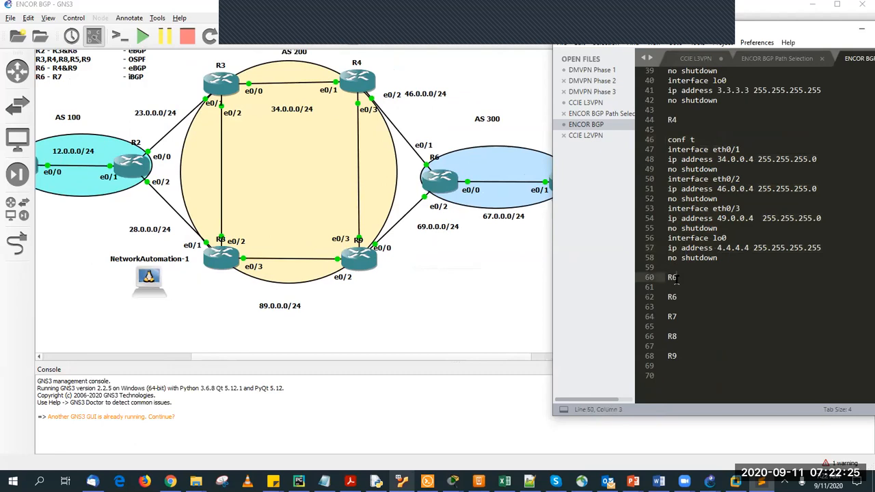
drag(677, 296, 671, 295)
key(BackSpace)
key(BackSpace)
key(BackSpace)
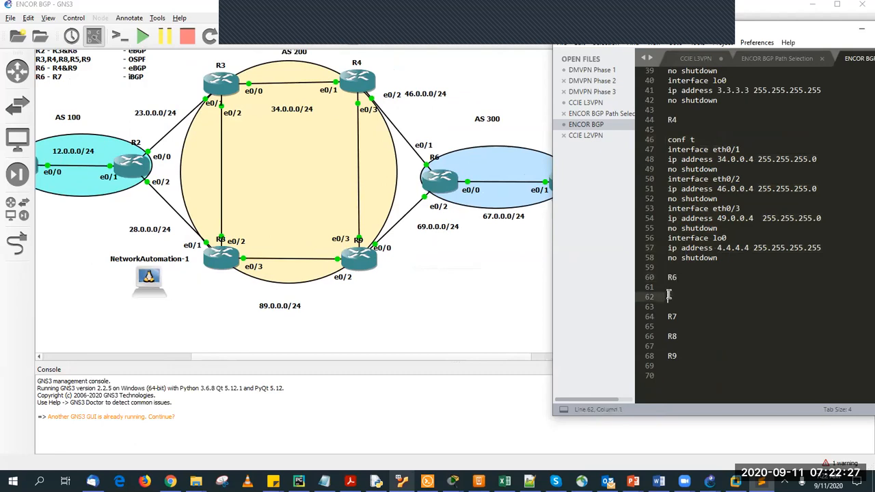
key(Return)
key(Return)
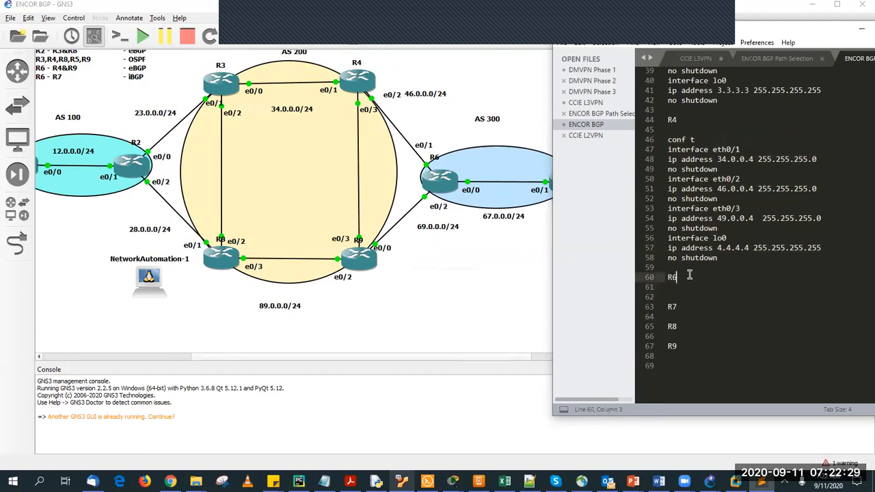
key(Up)
text(interface eth0/1 ip address 34.0.0.4 255.255.255.0)
key(ctrl+z)
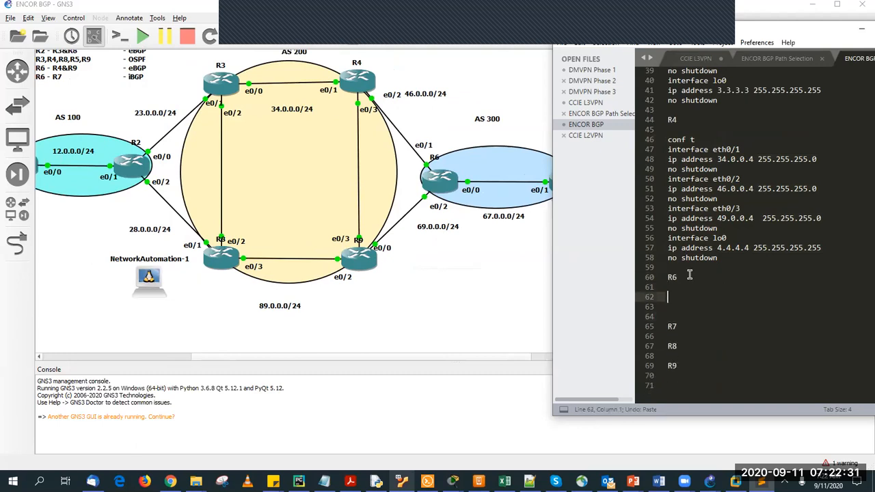
- Copy R4's whole configuration from conf t to the last no shutdown and paste it under the R6 heading
click(737, 260)
drag(718, 258, 659, 138)
key(ctrl+c)
click(680, 295)
key(ctrl+v)
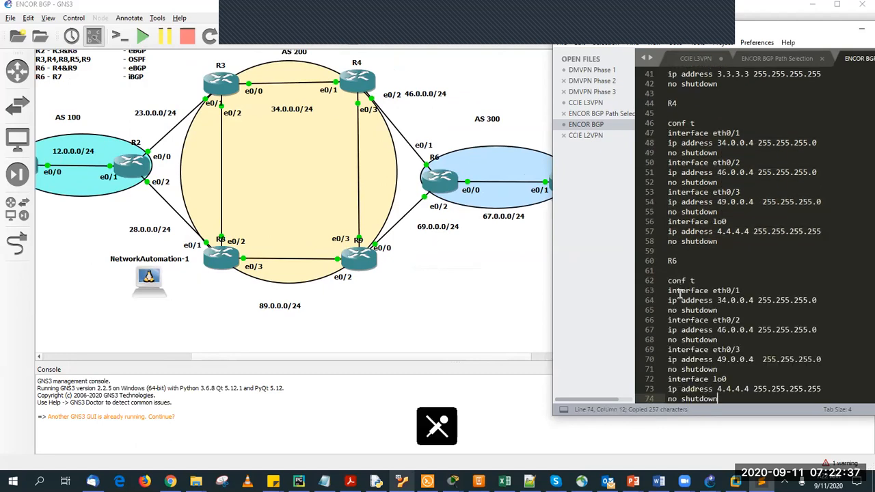
- Change R6's eth0/1 address to 46.0.0.6, keeping the existing mask
scroll(689, 300, down, 4)
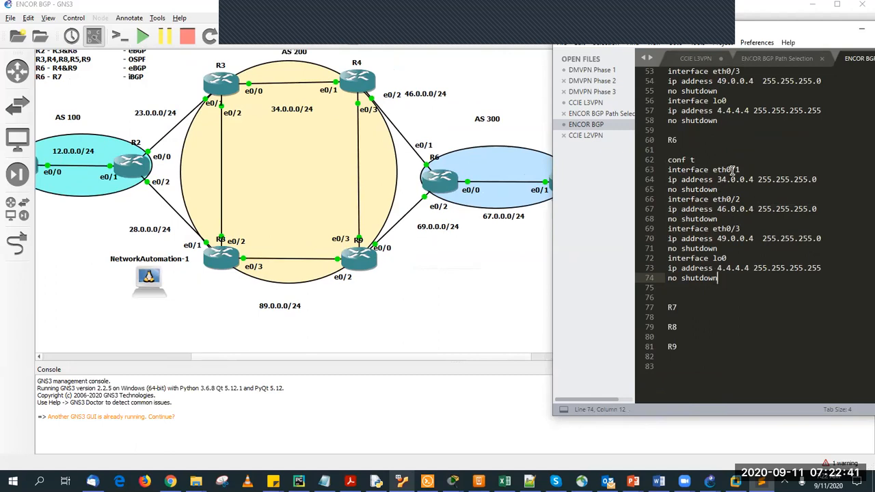
click(752, 179)
key(BackSpace)
key(BackSpace)
key(BackSpace)
key(BackSpace)
key(BackSpace)
key(BackSpace)
key(BackSpace)
key(BackSpace)
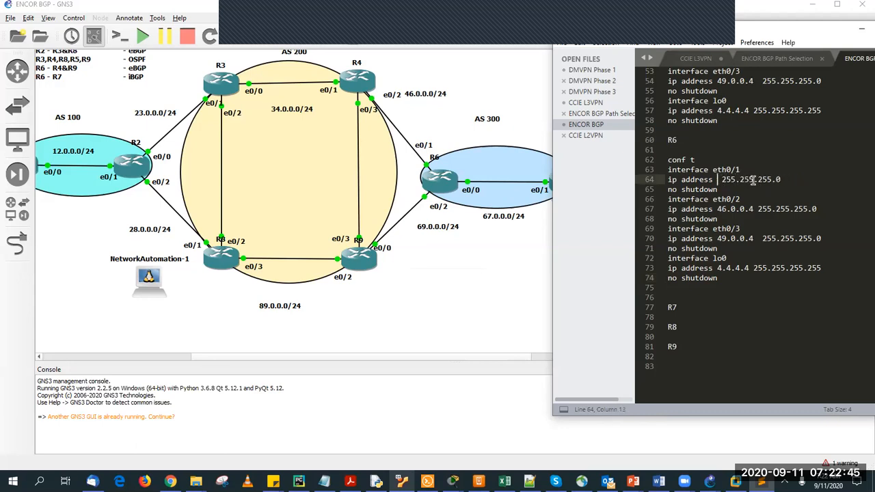
text(46.0.0.6)
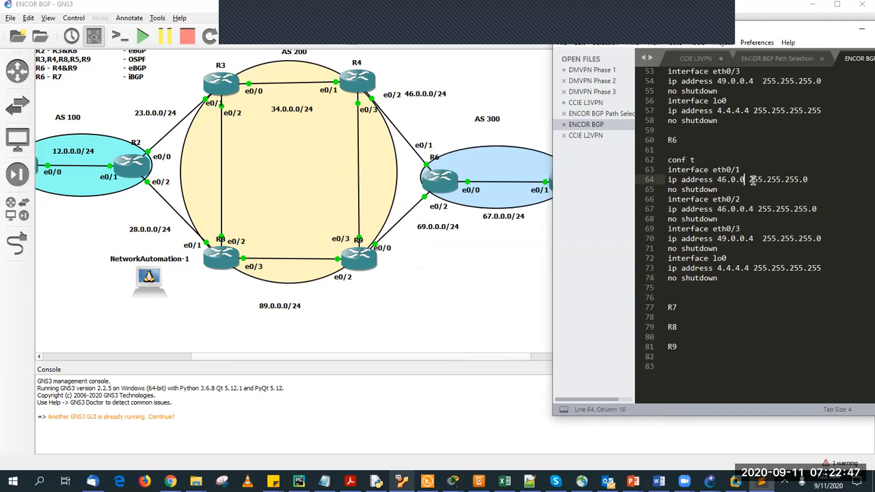
- Change R6's eth0/2 address to 69.0.0.6, keeping the existing mask
key(Down)
key(Down)
key(Down)
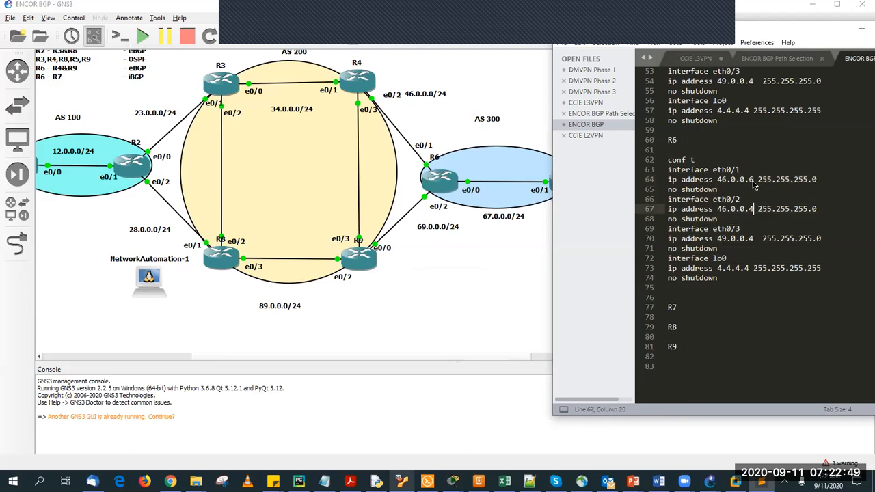
key(BackSpace)
key(BackSpace)
key(BackSpace)
key(BackSpace)
key(BackSpace)
key(BackSpace)
key(BackSpace)
key(BackSpace)
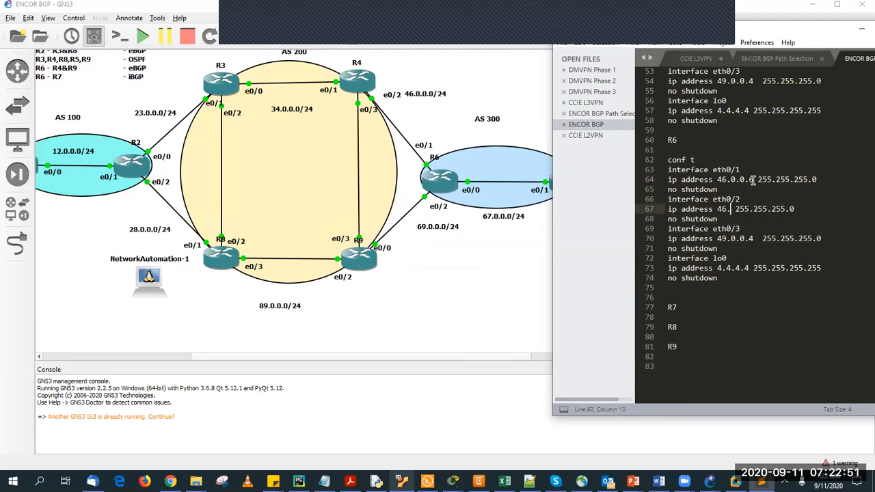
text(69.0.0.6)
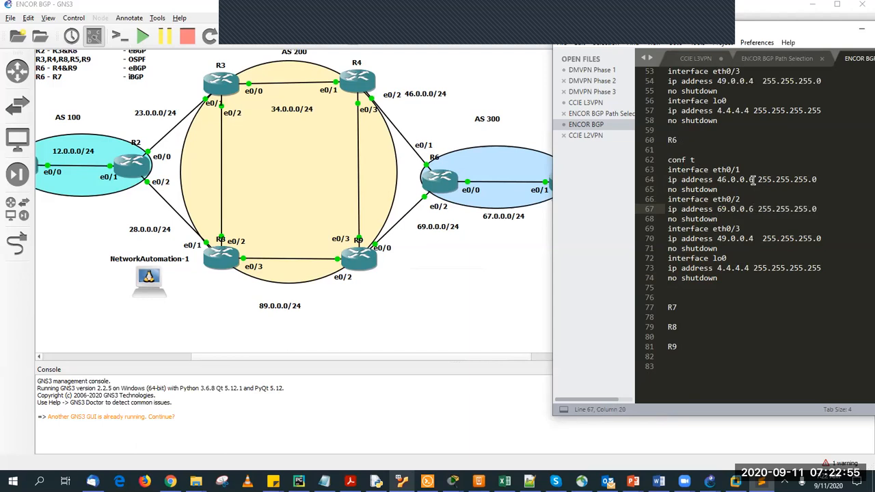
- Change R6's eth0/3 block to interface eth0/0 with address 67.0.0.6
key(Down)
key(Down)
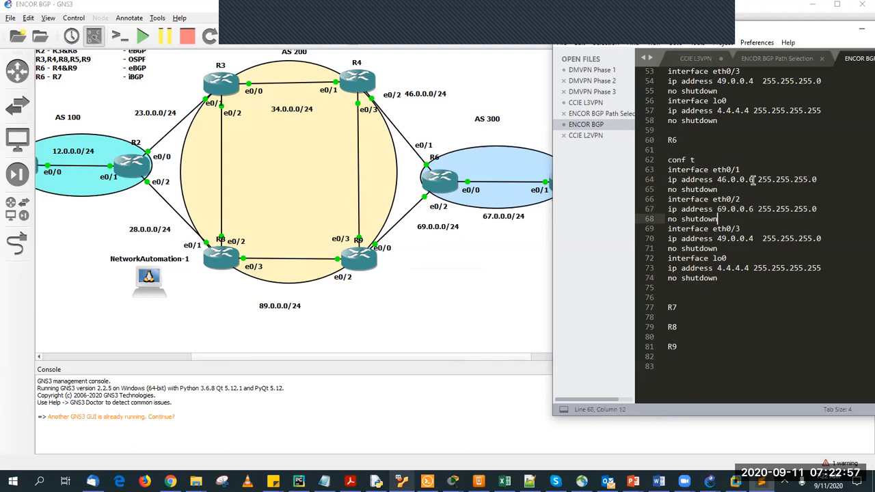
text(0)
key(Down)
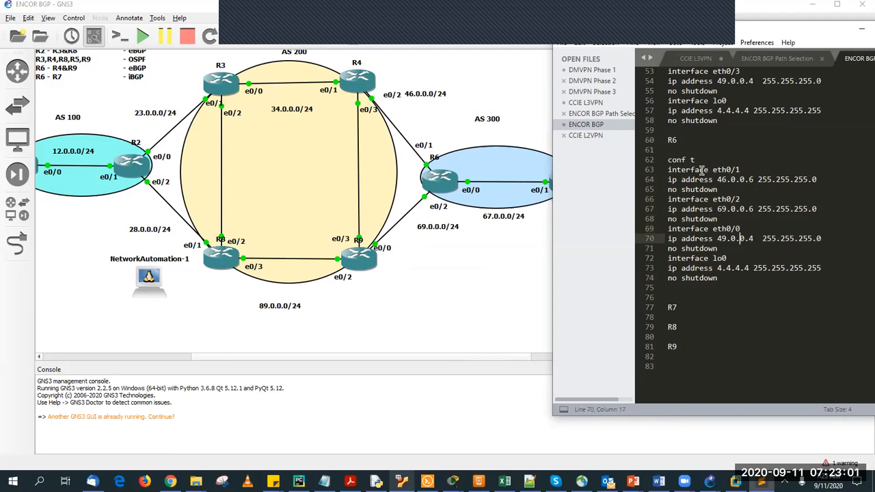
scroll(523, 189, right, 2)
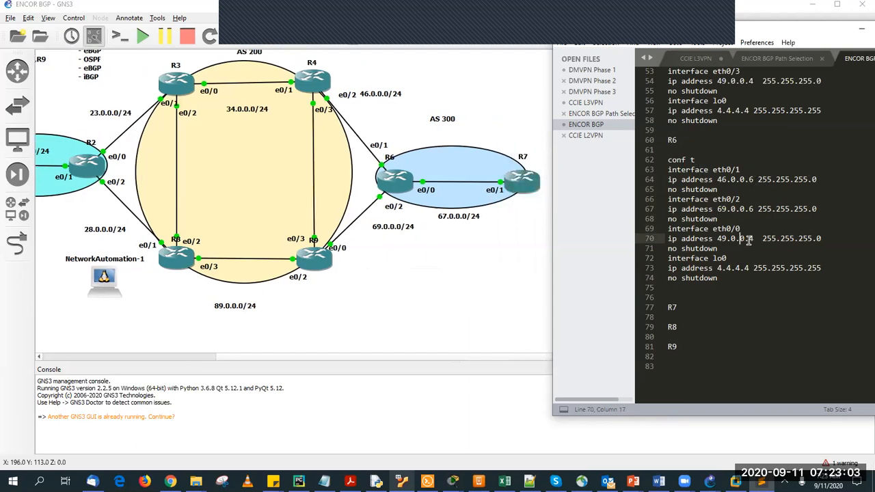
key(BackSpace)
key(BackSpace)
key(BackSpace)
key(BackSpace)
key(BackSpace)
key(BackSpace)
key(BackSpace)
key(BackSpace)
text(67.0.0.6)
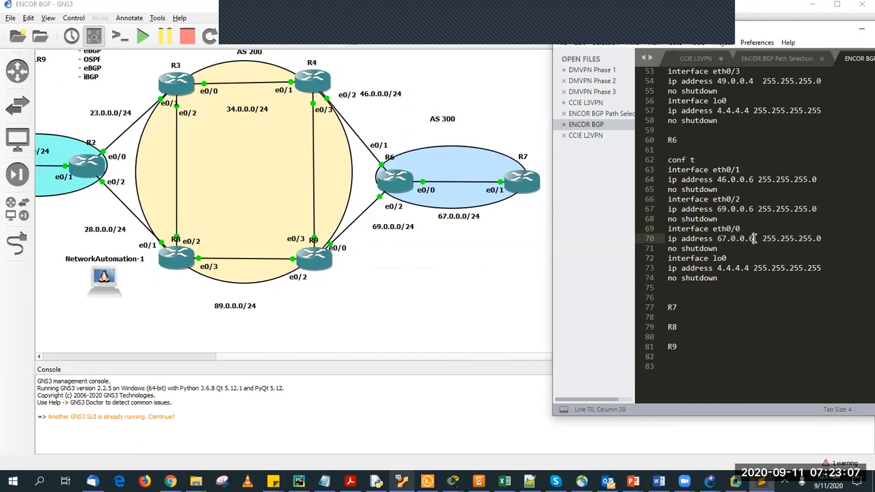
- Change R6's lo0 address to 6.6.6.6, keeping the 255.255.255.255 mask
double_click(747, 268)
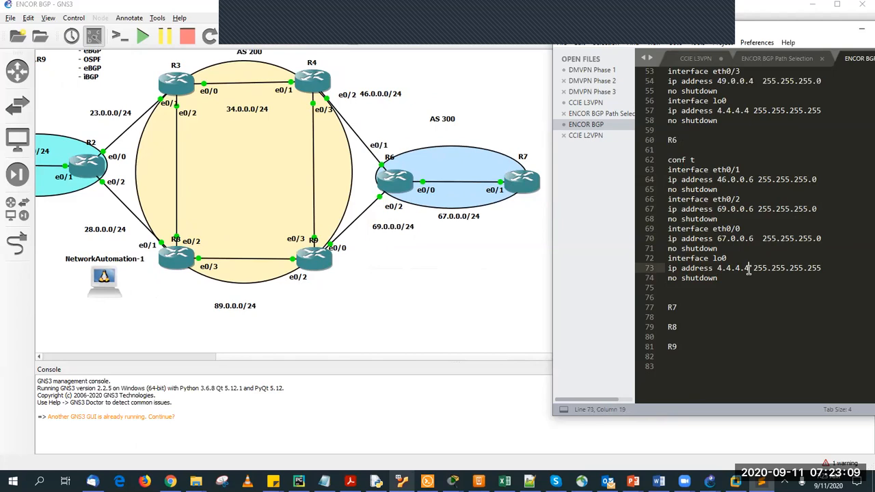
key(BackSpace)
key(BackSpace)
key(BackSpace)
key(BackSpace)
key(BackSpace)
key(BackSpace)
key(BackSpace)
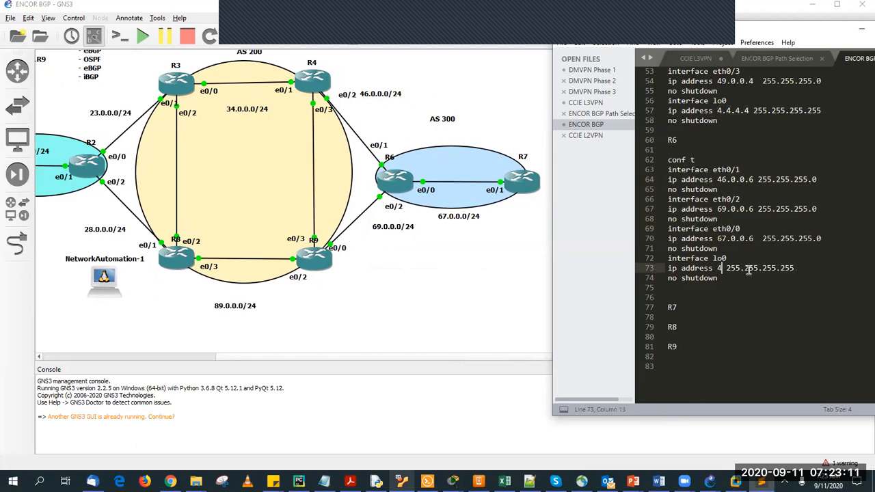
text(6.6.6.6)
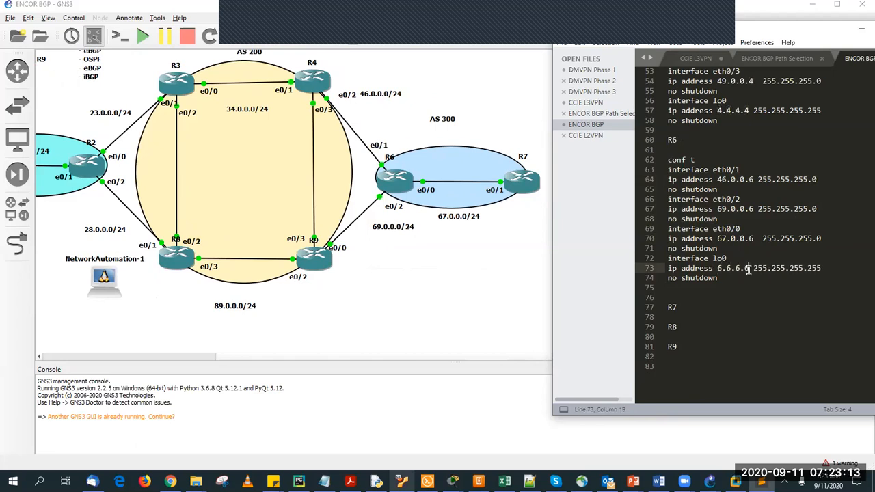
- Paste the copied R4 configuration under the R7 heading, leaving a blank line after the heading
click(681, 306)
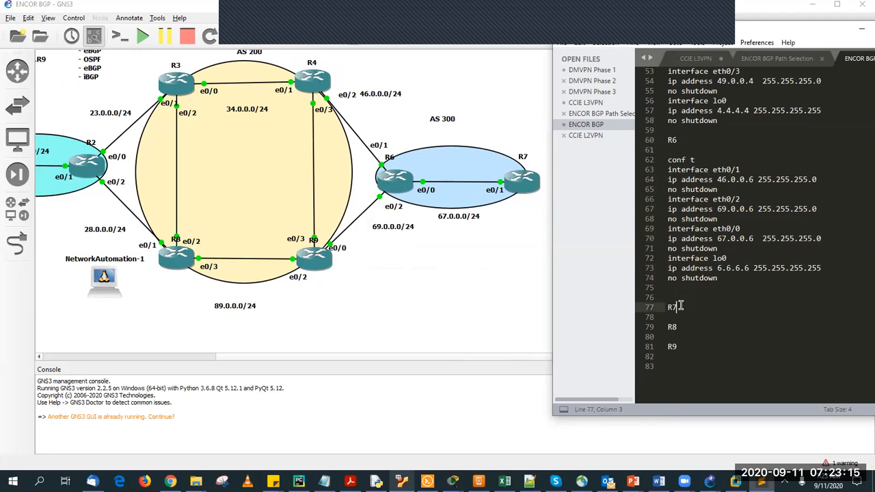
key(Return)
key(Return)
text(conf t interface eth0/1 ip address 34.0.0.4 255.255.255.0 no shutdown interface eth0/2 ip address 46.0.0.4 255.255.255.0 no shutdown interface eth0/3 ip address 49.0.0.4  255.255.255.0 no shutdown interface lo0 ip address 4.4.4.4 255.255.255.255 no shutdown)
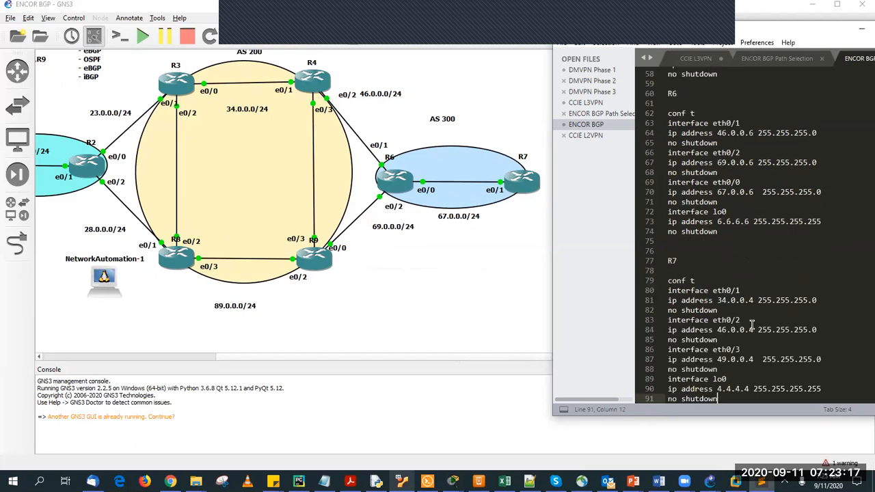
- Delete the eth0/2 and eth0/3 blocks from R7's pasted configuration
scroll(736, 240, down, 3)
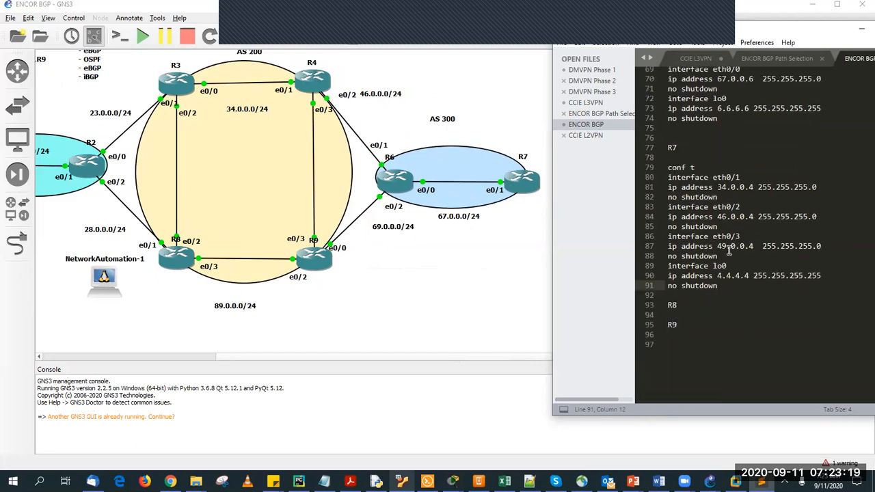
drag(721, 254, 654, 211)
key(BackSpace)
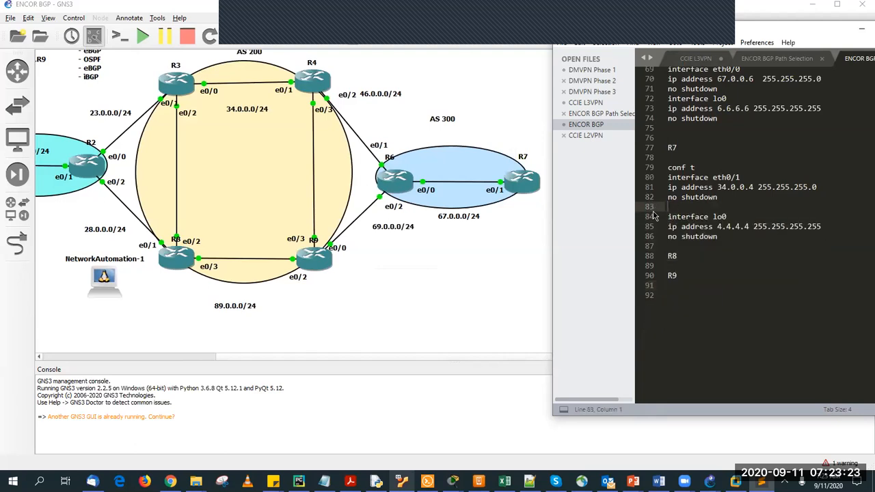
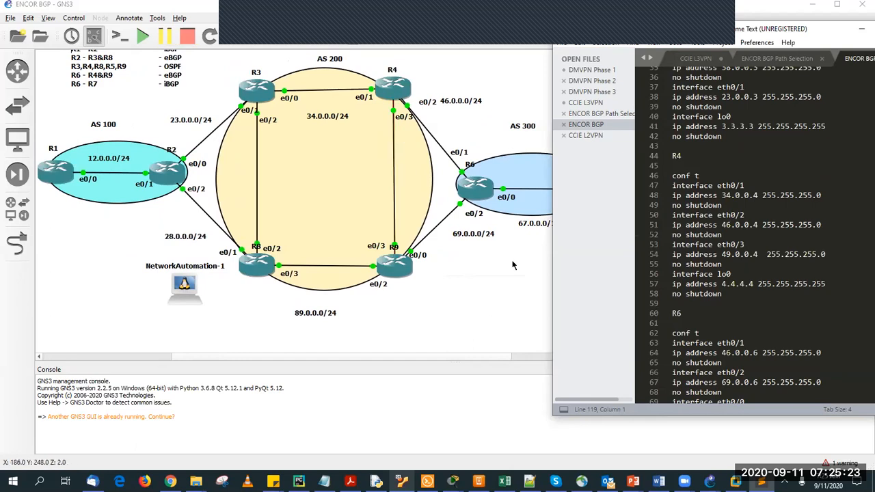
- Compare R4's eth0/3 block with the R4–R9 link in the GNS3 topology
click(711, 244)
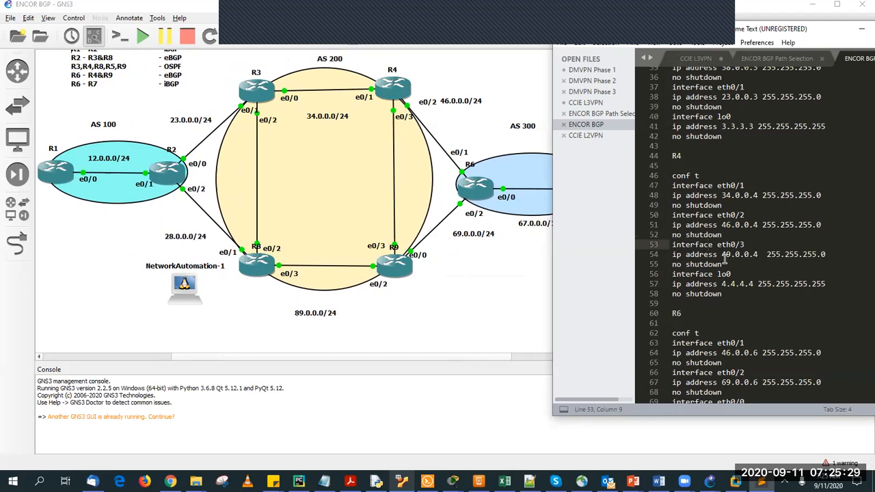
drag(725, 264, 672, 244)
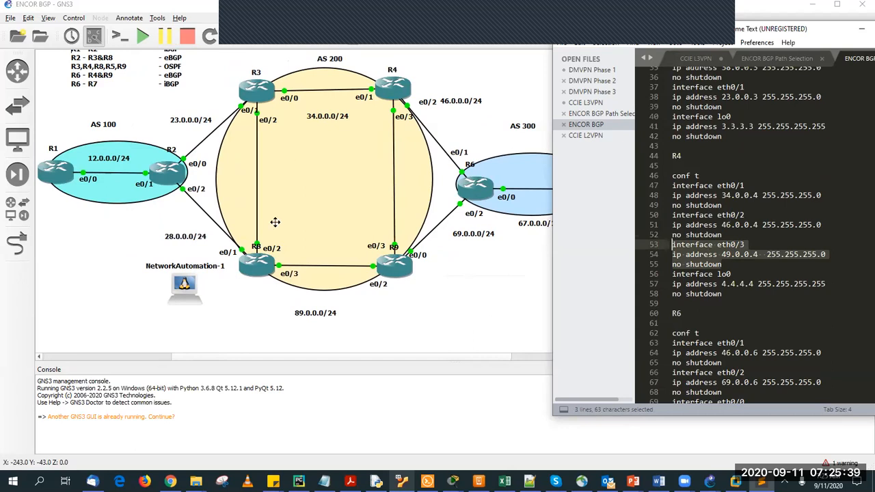
click(482, 235)
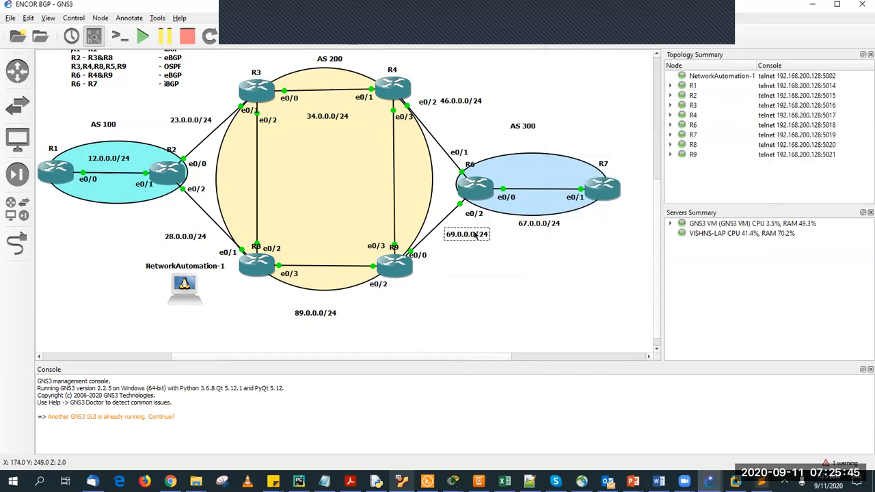
- Move the 89.0.0.0/24 label inside AS 200 by the R8–R9 link, and duplicate it beside the R4–R9 link as 49.0.0.0/24
drag(316, 317, 377, 189)
right_click(329, 281)
click(345, 287)
double_click(377, 189)
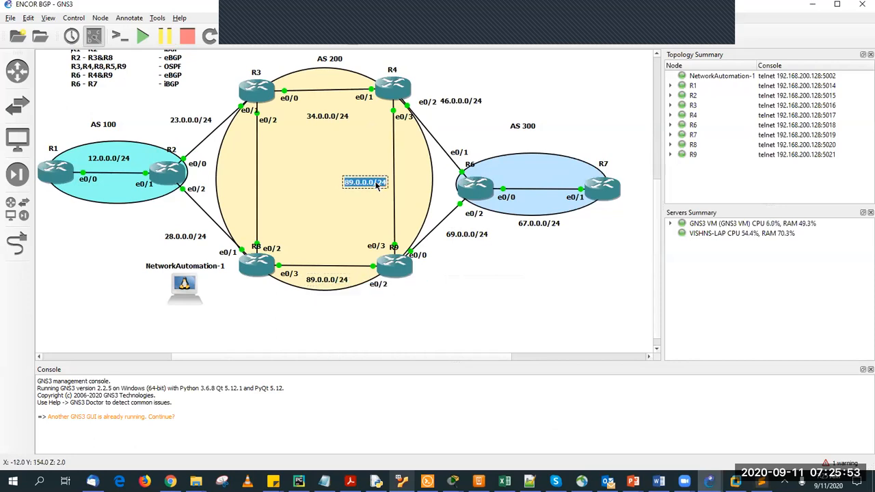
text(49.0.0.0/24)
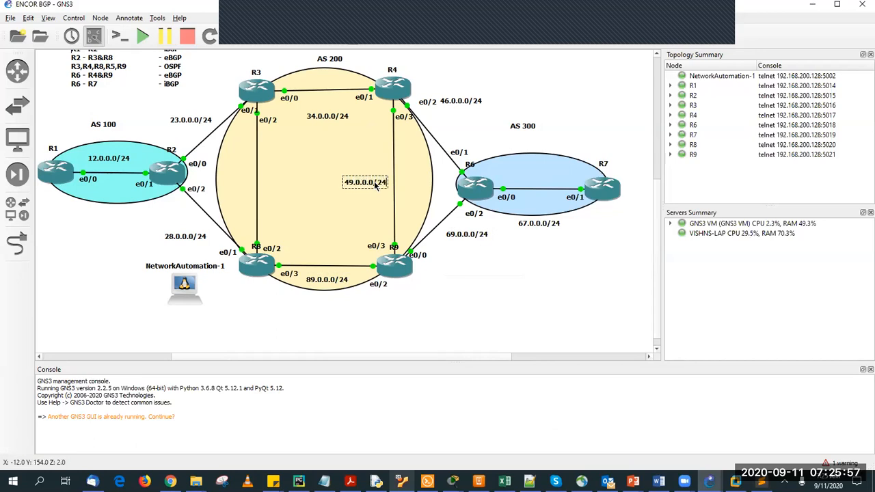
- Duplicate the 49.0.0.0/24 label, place the copy beside the R3–R8 link and change its text to 38.0.0.0/24
right_click(376, 186)
click(398, 190)
drag(384, 188, 291, 178)
double_click(291, 178)
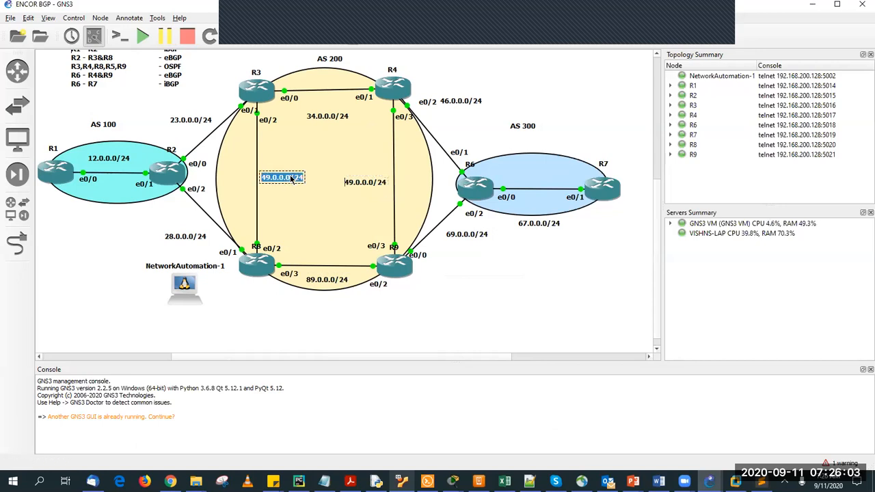
text(38.0.0)
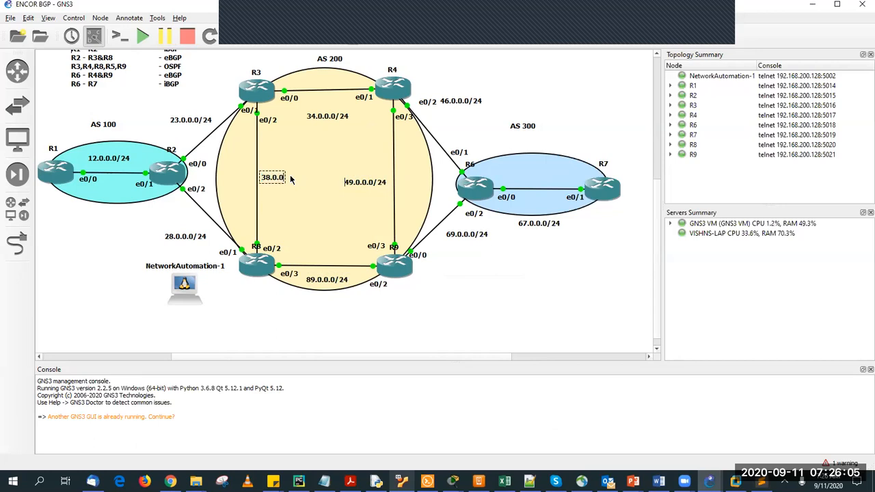
text(.0/24)
click(452, 264)
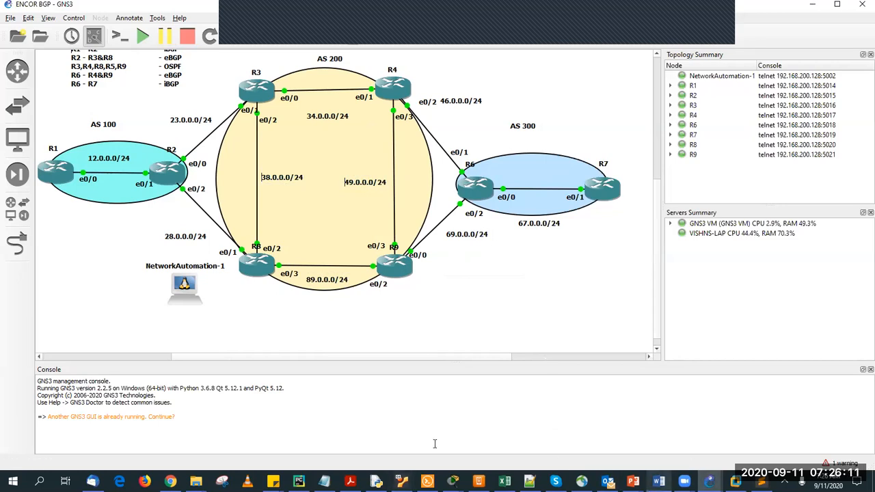
- Switch to Solar-PuTTY and show R1's console session
click(427, 481)
drag(119, 231, 75, 201)
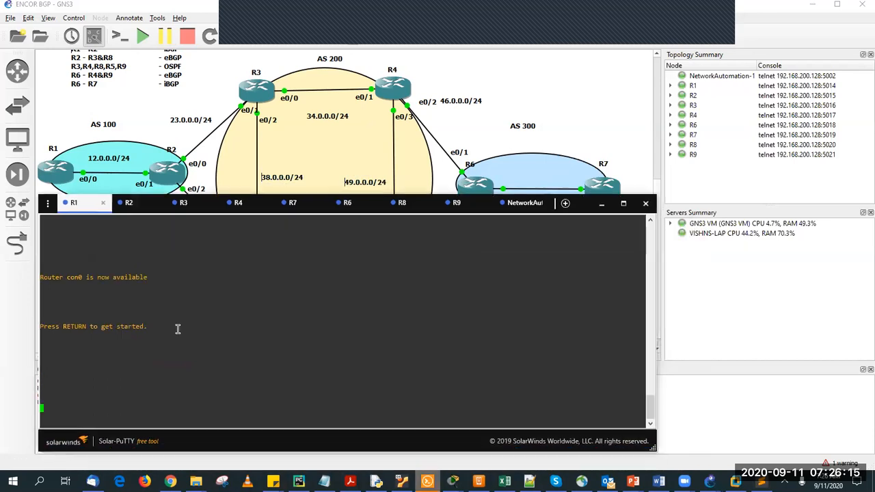
- Copy R1's interface and loopback configuration from Sublime Text and enter privileged EXEC mode in R1's Solar-PuTTY console
key(Return)
key(Return)
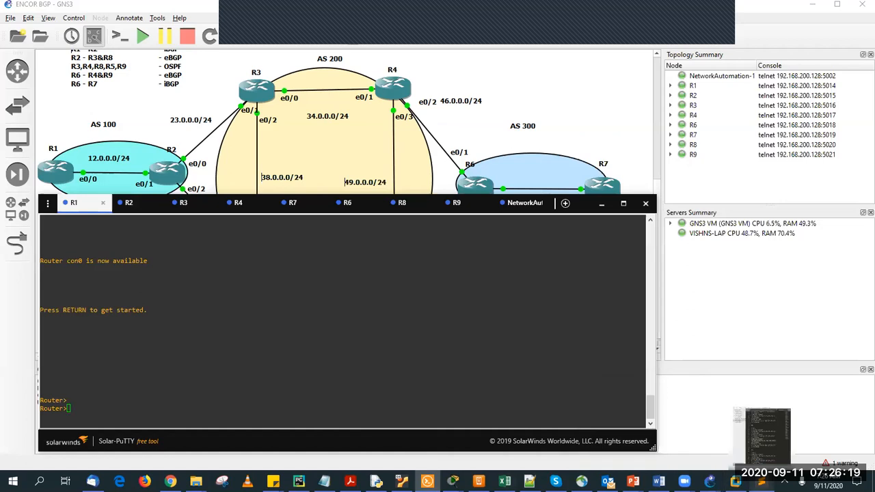
click(761, 482)
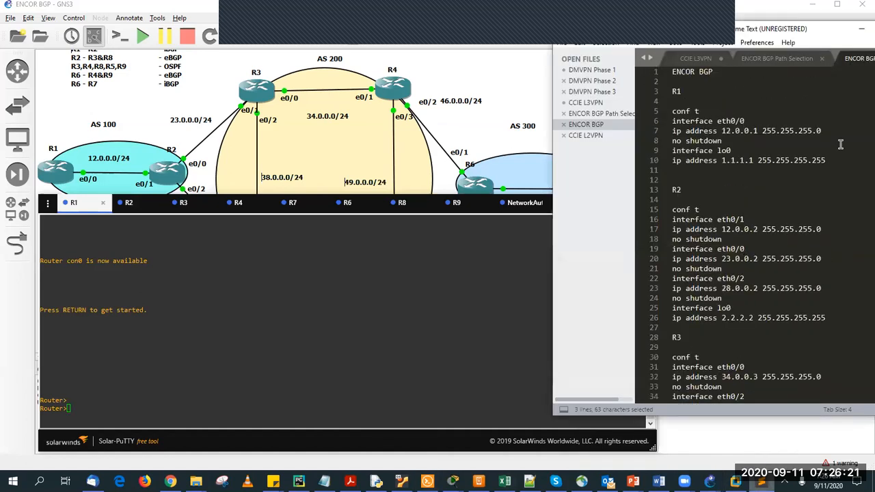
drag(835, 161, 669, 111)
key(ctrl+c)
click(247, 275)
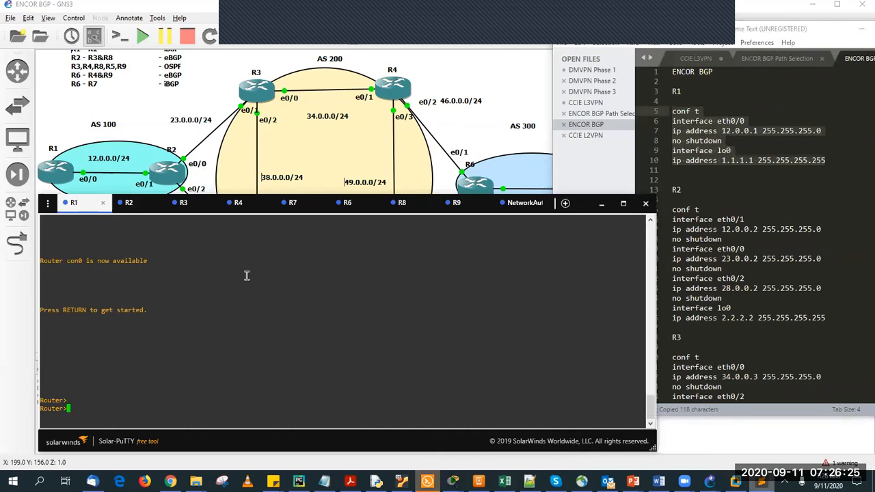
text(en)
key(Return)
key(Return)
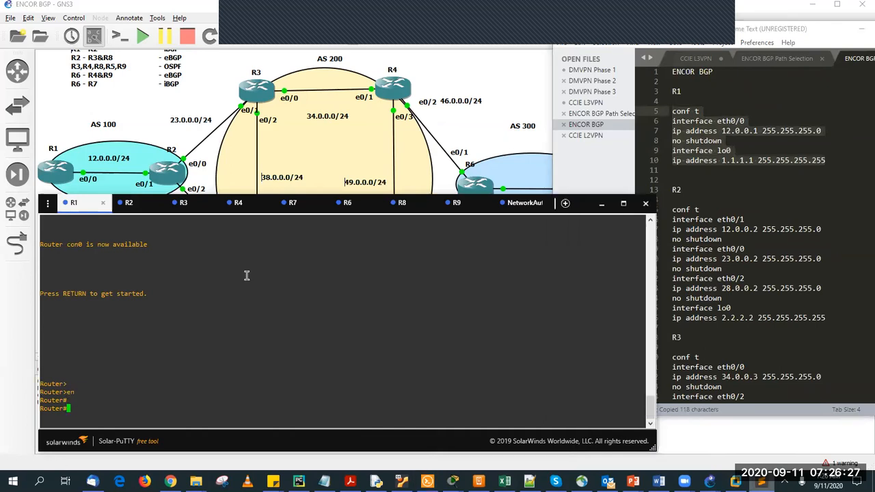
- Append "exit", "router bgp 100" and "neighbor 12.0.0.2 remote-as 100" to R1's block in Sublime Text
click(601, 203)
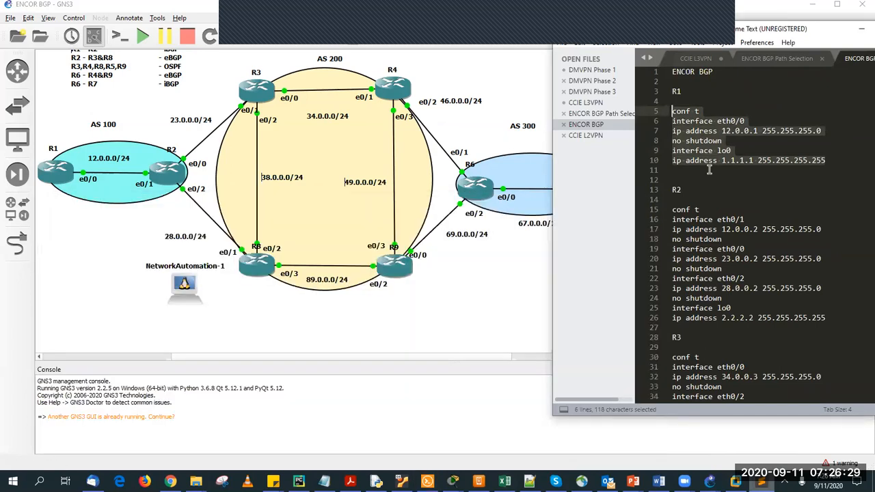
click(709, 170)
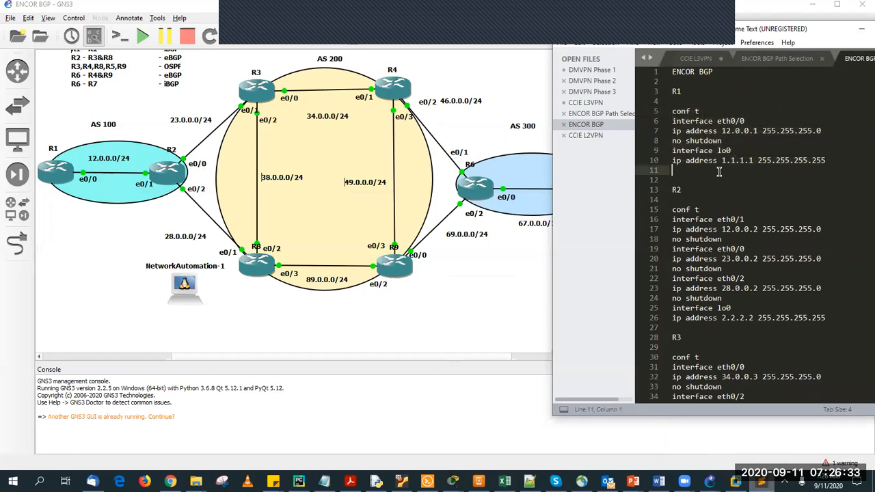
text(exit)
key(Return)
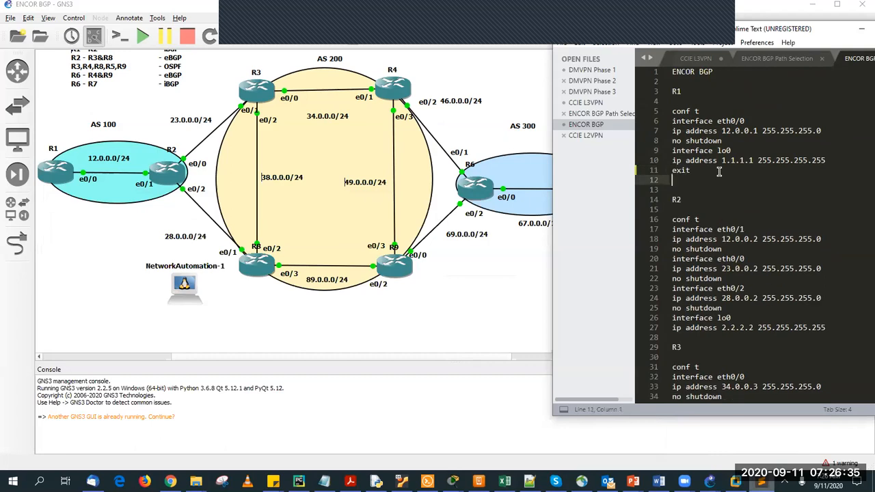
text(router bgp 1000)
key(Return)
text(neigb)
key(BackSpace)
text(hbor)
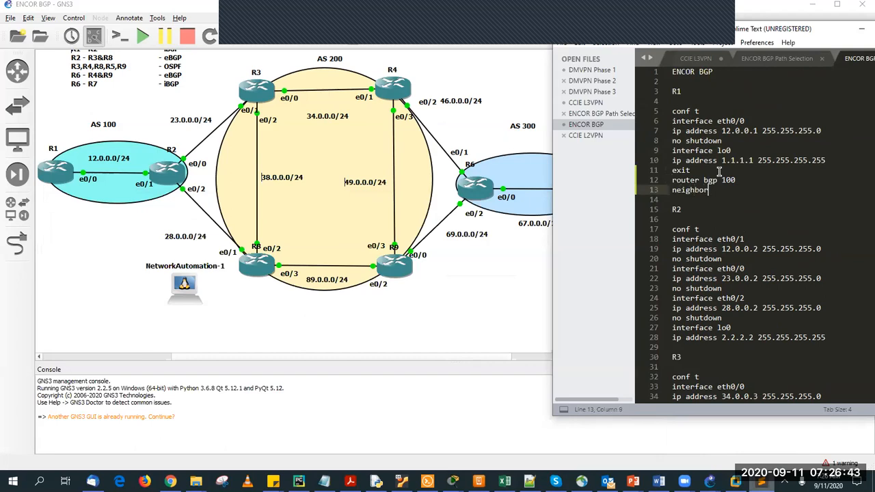
text( 12.0.0.2 remote-as 100)
key(Return)
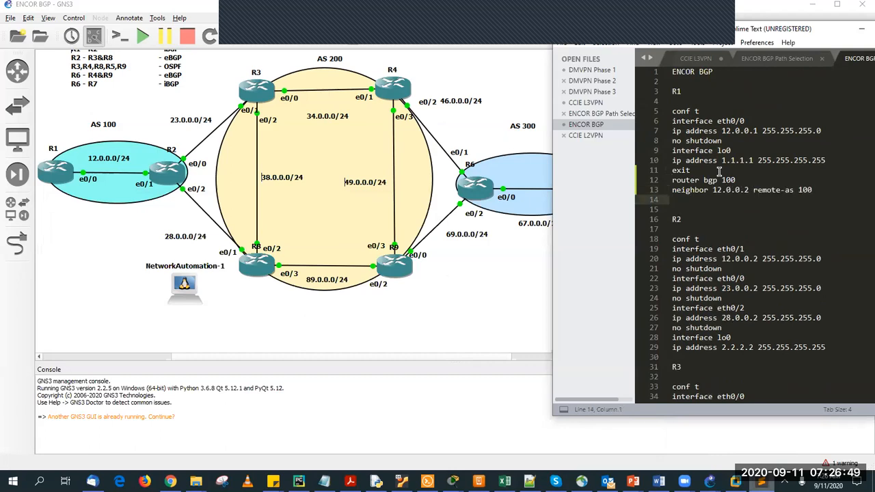
- Copy R1's BGP lines to the end of R2's block and insert "exit" before them
drag(825, 190, 673, 183)
key(ctrl+c)
scroll(752, 226, down, 2)
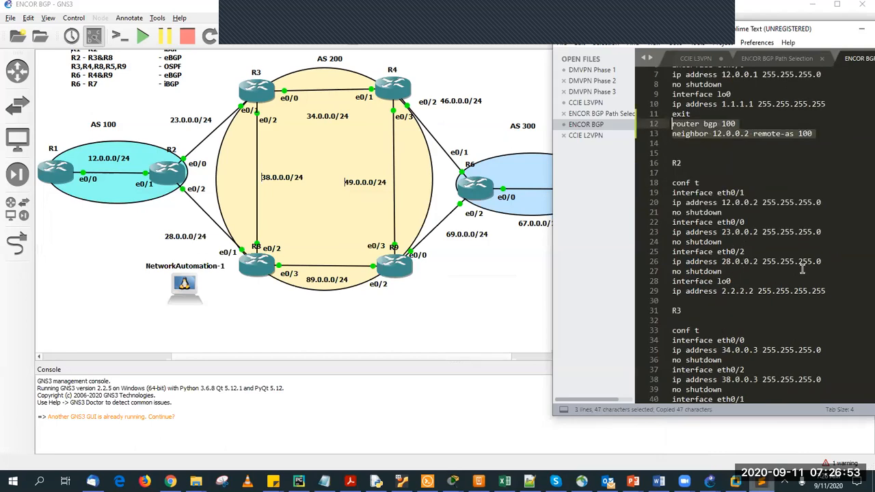
click(837, 290)
key(Return)
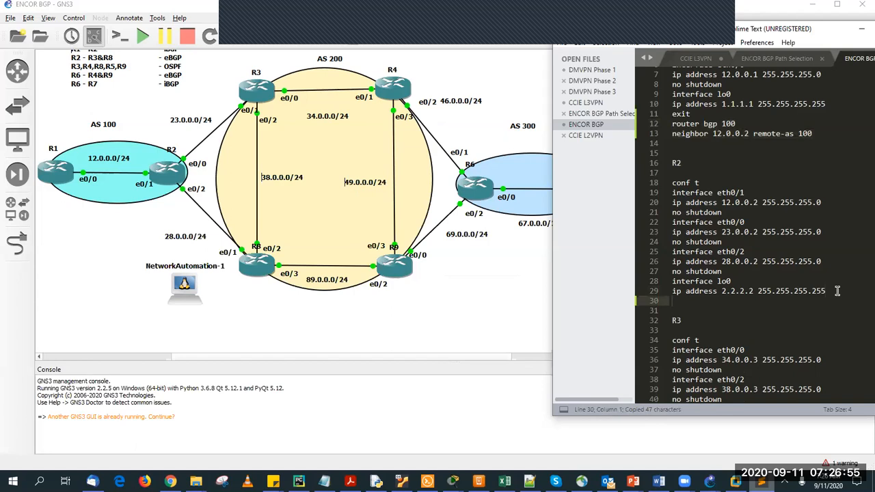
key(ctrl+v)
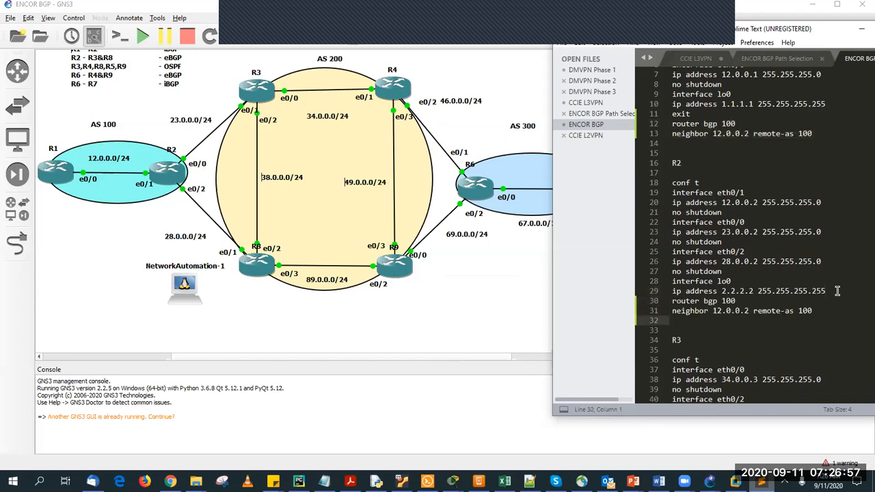
click(836, 291)
key(Return)
text(exit)
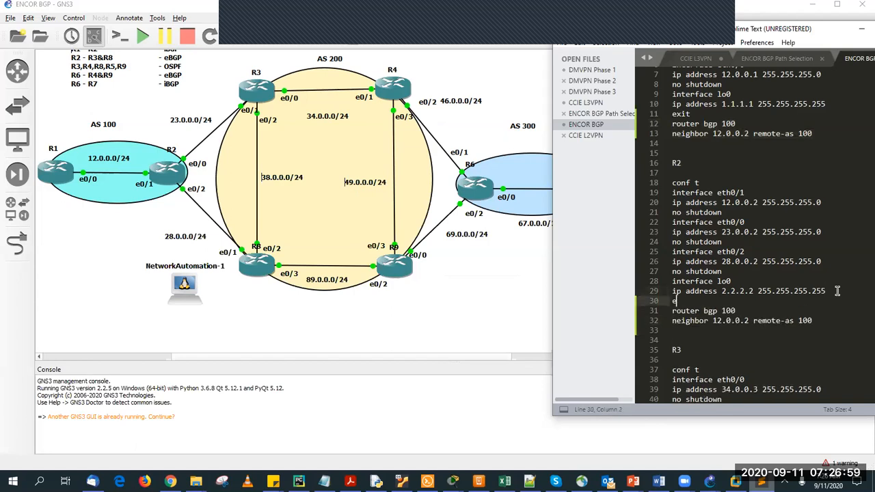
- Change R2's copied neighbor address to 12.0.0.1 and add neighbors 23.0.0.3 and 28.0.0.8, both with remote-as 200
click(749, 320)
key(BackSpace)
text(1)
key(Return)
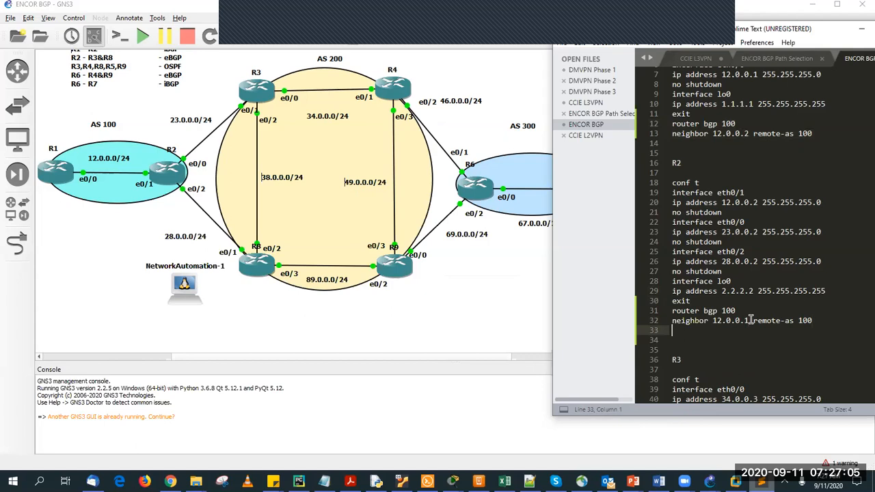
text(neighbor 23.0.0.3 remote)
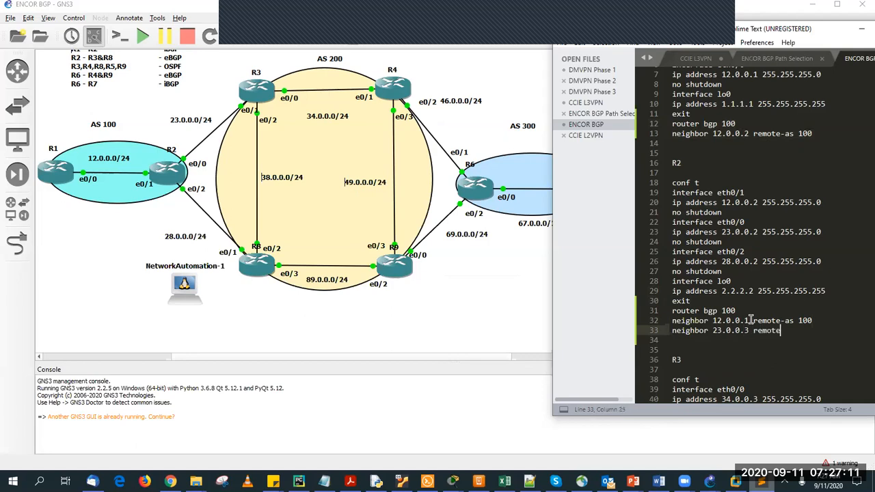
text(-as 200)
key(Return)
text(neighbor )
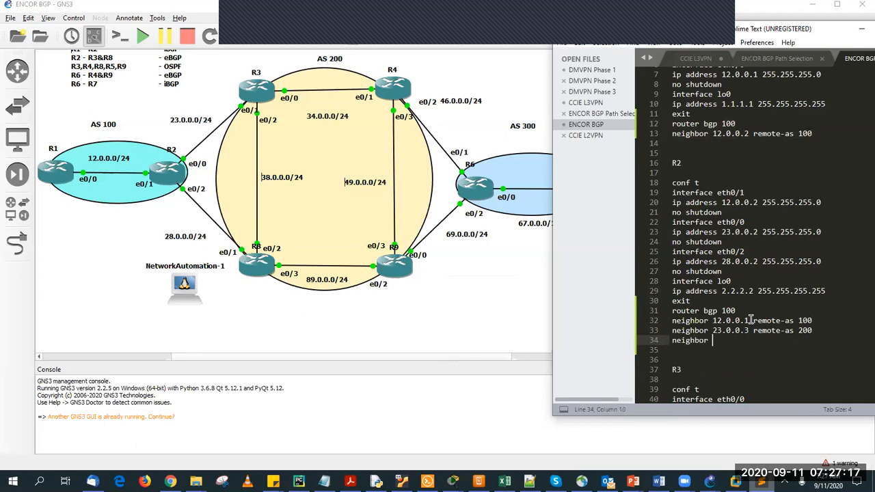
text(28.0.0.8 remote-as 200)
- Paste the copied BGP lines at the end of R3's block and insert "exit" and a blank line before them
scroll(788, 378, down, 5)
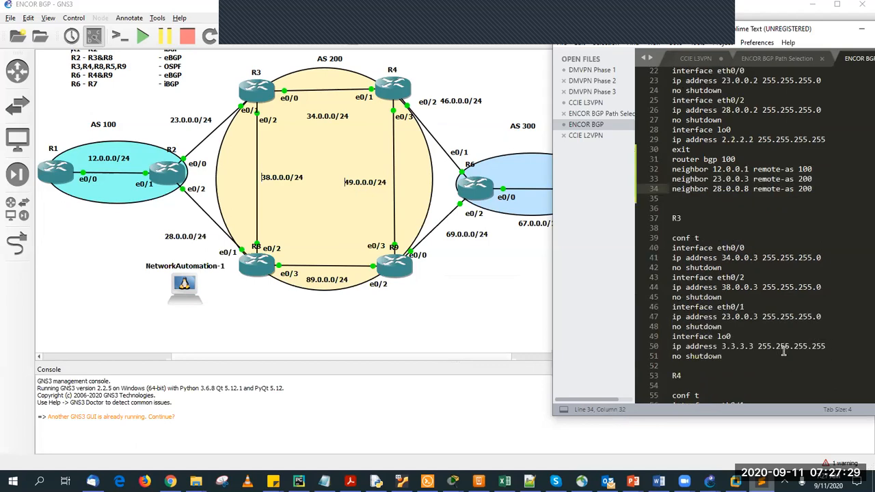
click(745, 353)
key(Down)
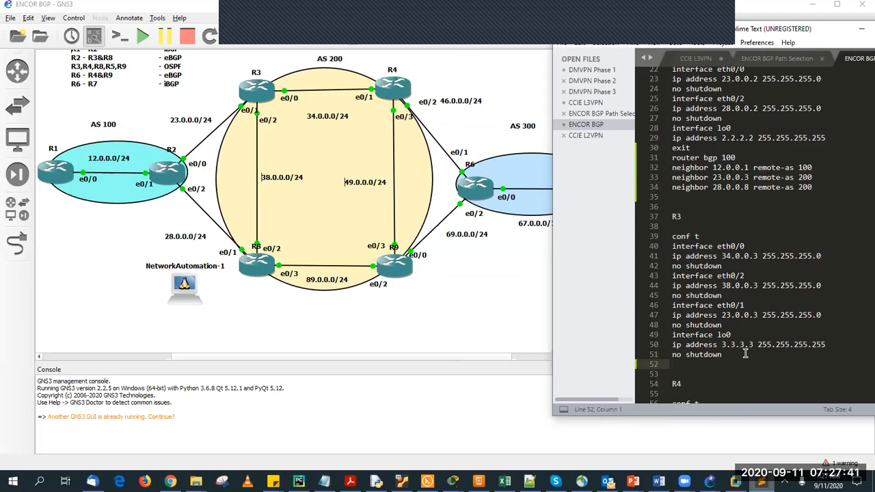
key(ctrl+v)
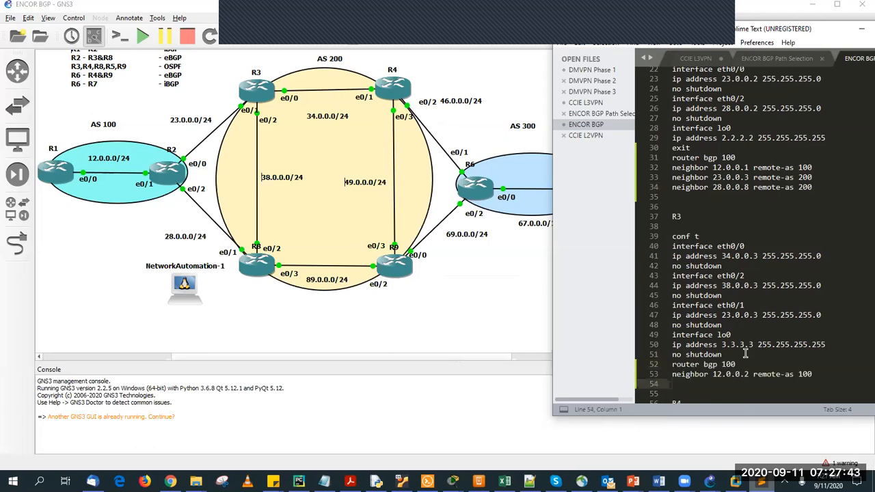
click(745, 354)
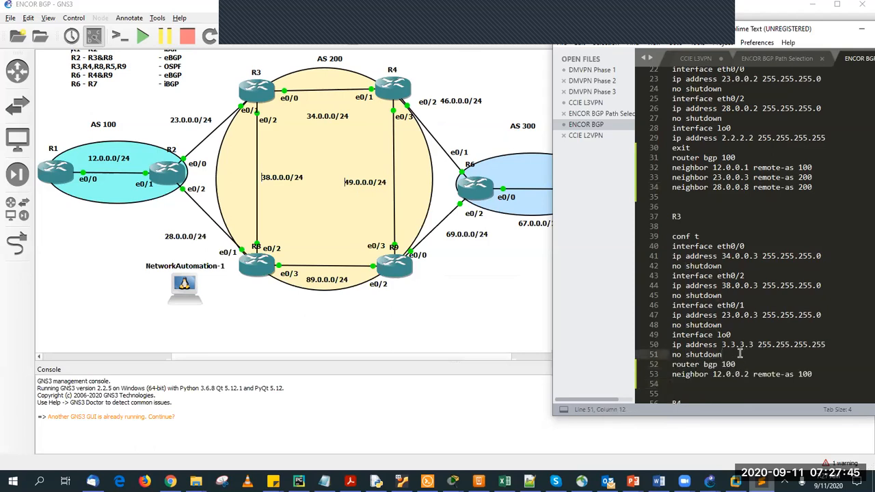
key(Return)
text(exit)
key(Return)
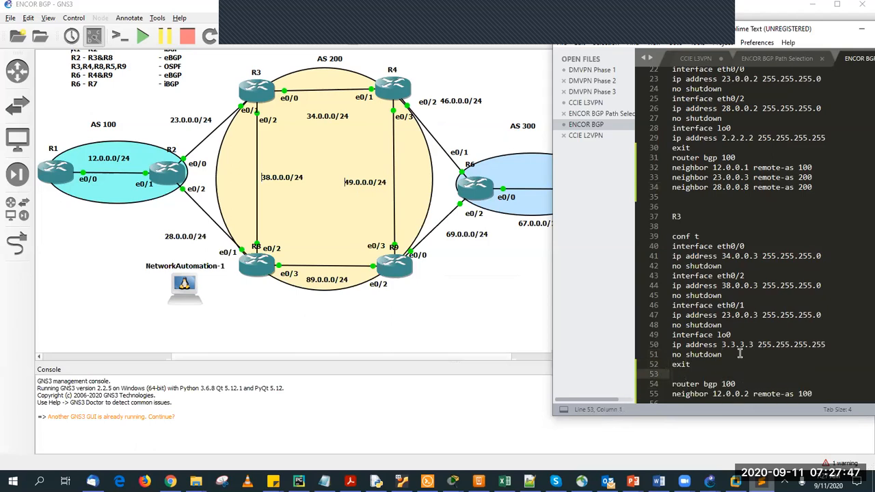
- Set R3's BGP process to AS 200 and change its neighbor address to 23.0.0.2
scroll(735, 373, down, 3)
click(745, 291)
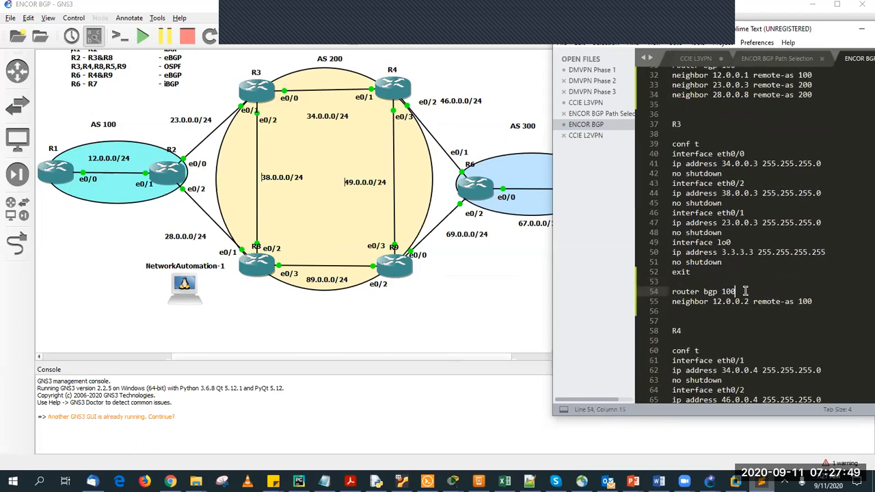
key(BackSpace)
key(BackSpace)
text(200)
click(750, 301)
key(BackSpace)
key(BackSpace)
key(BackSpace)
key(BackSpace)
key(BackSpace)
key(BackSpace)
key(BackSpace)
key(BackSpace)
text(23.0.0.2)
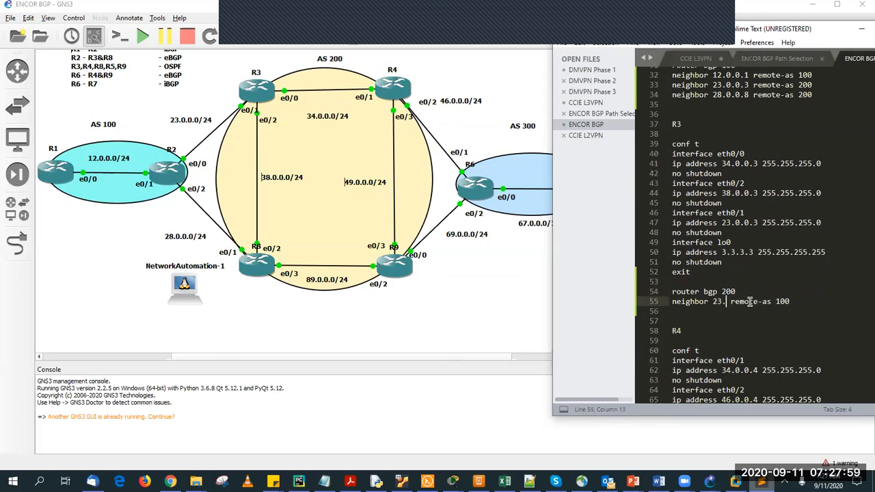
- Add the line "neighbor 38.0.0.8 remote-as 200" to R3's BGP configuration
click(818, 302)
key(Return)
text(neighbor)
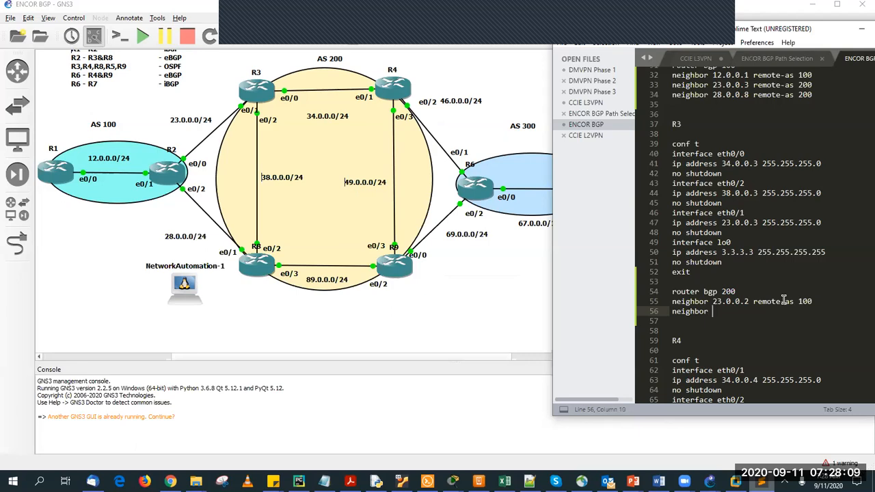
text( 38.0.0.8 remote-as 200)
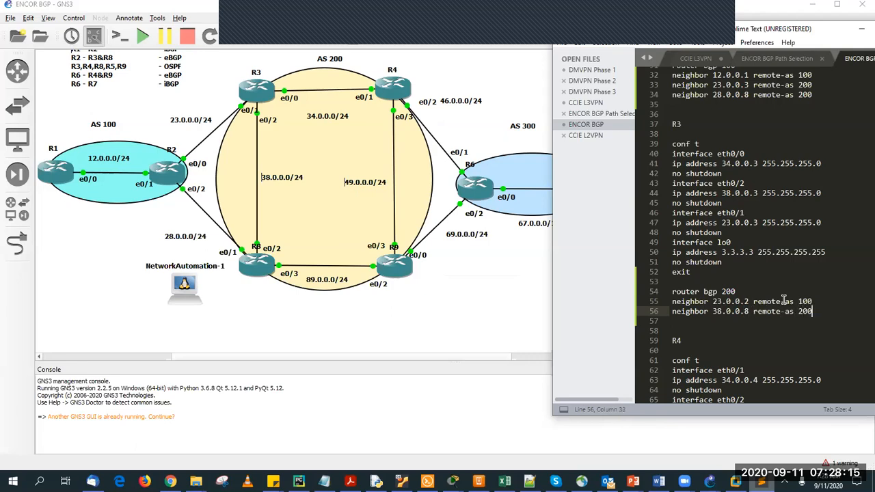
key(Return)
- Duplicate R3's 38.0.0.8 neighbor line on the line below and change the copy's address to 34.0.0.4
drag(815, 311, 671, 311)
key(ctrl+c)
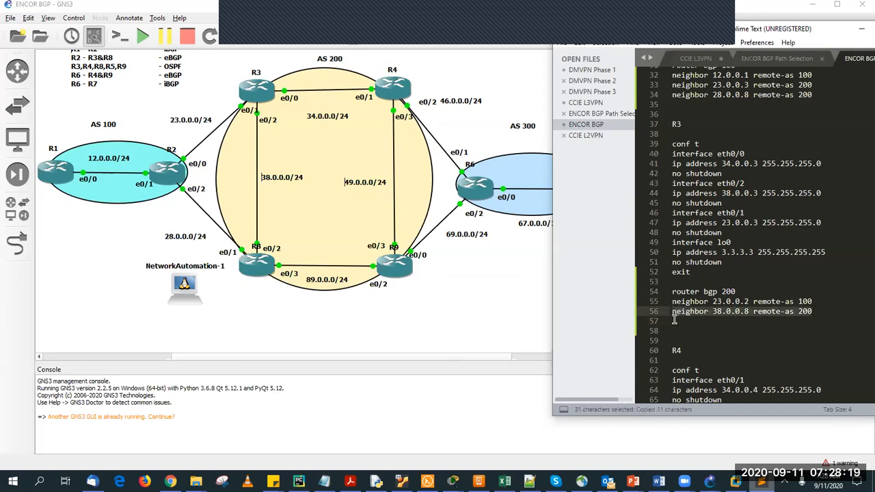
click(674, 321)
key(ctrl+v)
click(721, 321)
key(BackSpace)
text(4)
key(Right)
key(Right)
key(Right)
key(Right)
key(Right)
key(Right)
key(BackSpace)
text(4)
key(End)
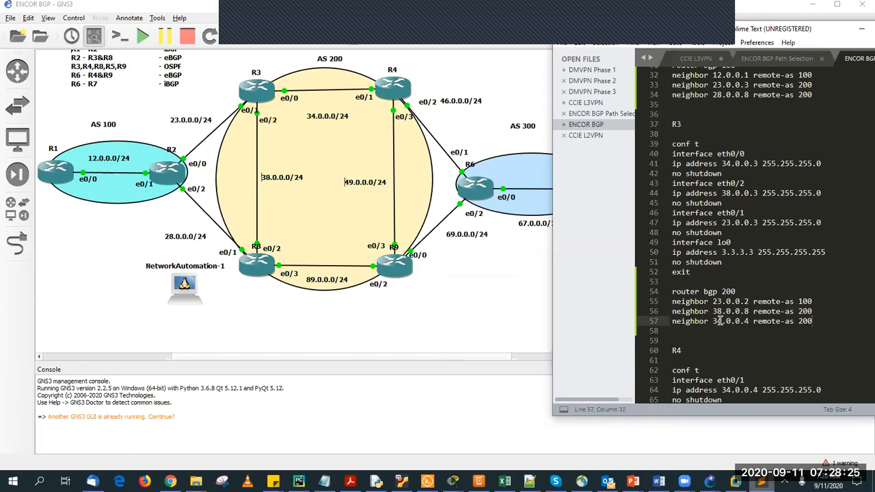
- Append "exit" and "router bgp 200" to the end of R4's block
scroll(720, 321, down, 5)
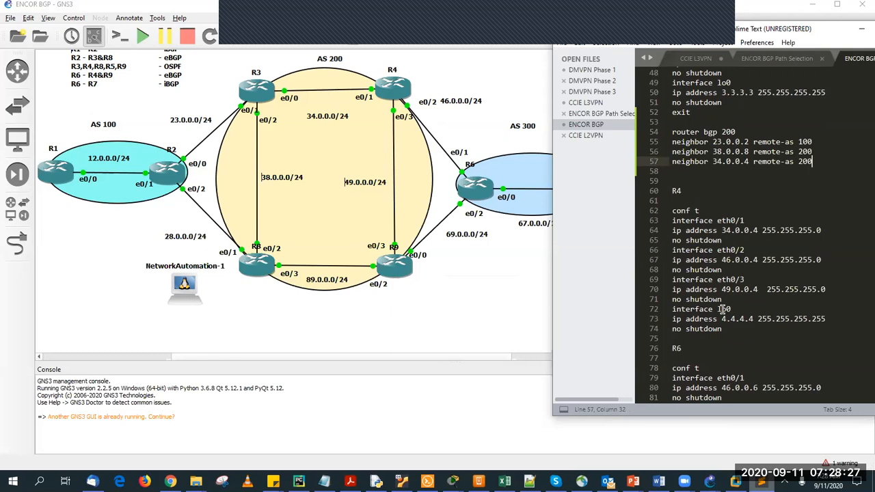
click(729, 329)
key(Return)
text(e)
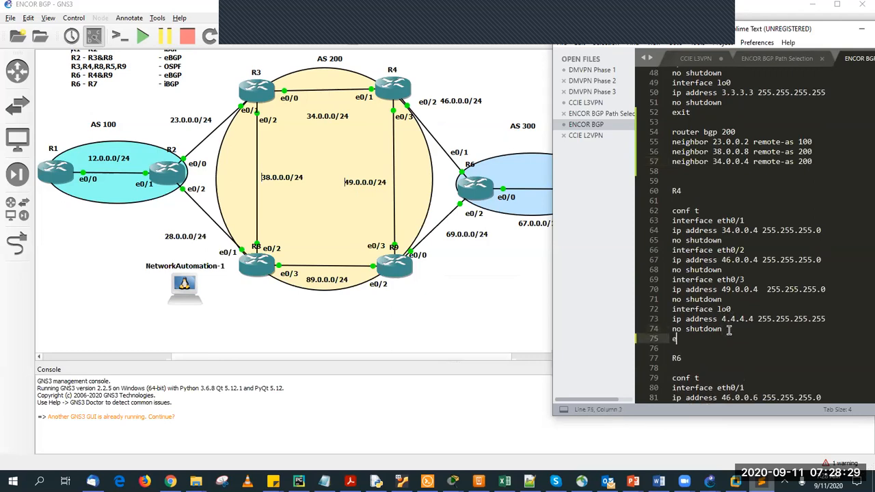
text(xit)
key(Return)
text(router bgp)
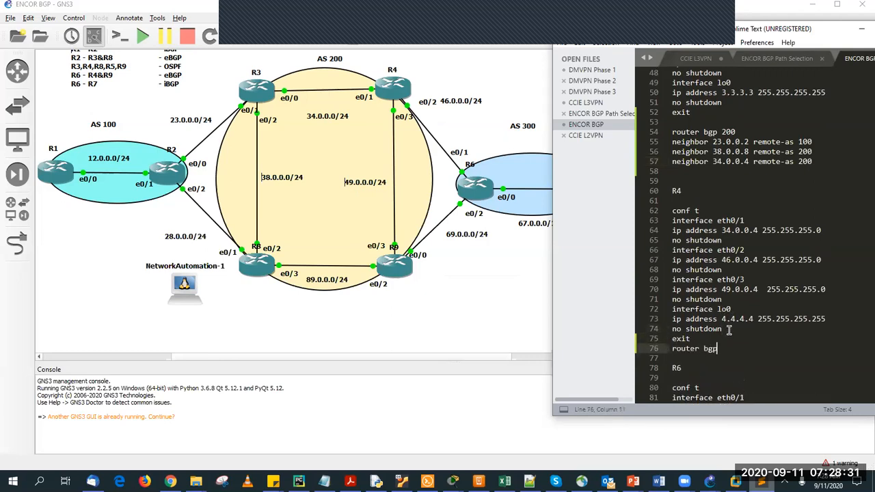
text( 200)
key(Return)
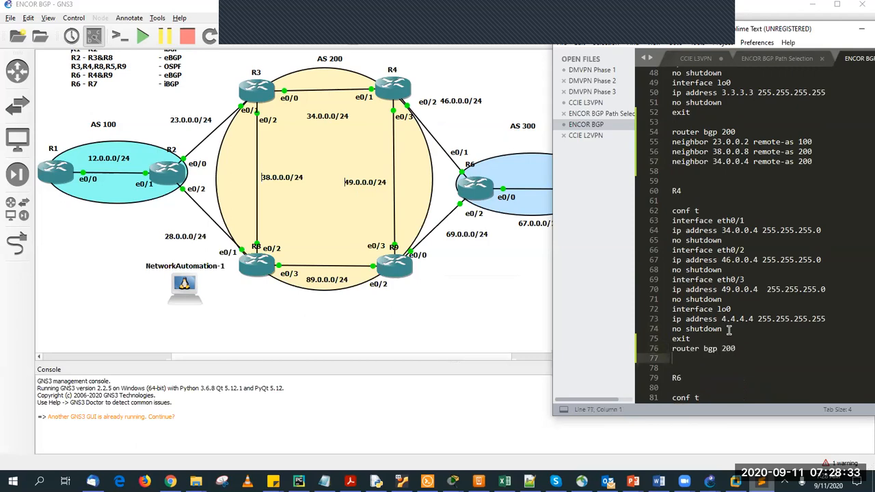
- Paste three copies of "neighbor 38.0.0.8 remote-as 200" below R4's router bgp line
key(ctrl+v)
key(Return)
key(ctrl+v)
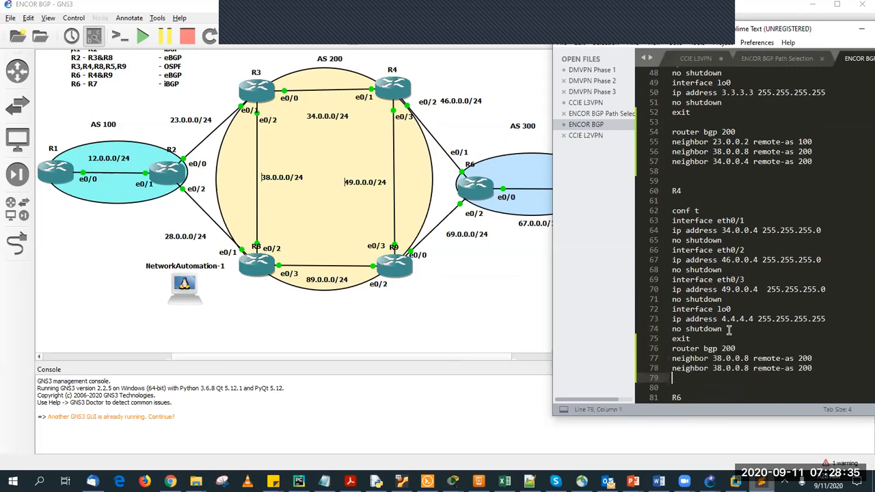
key(Return)
key(ctrl+v)
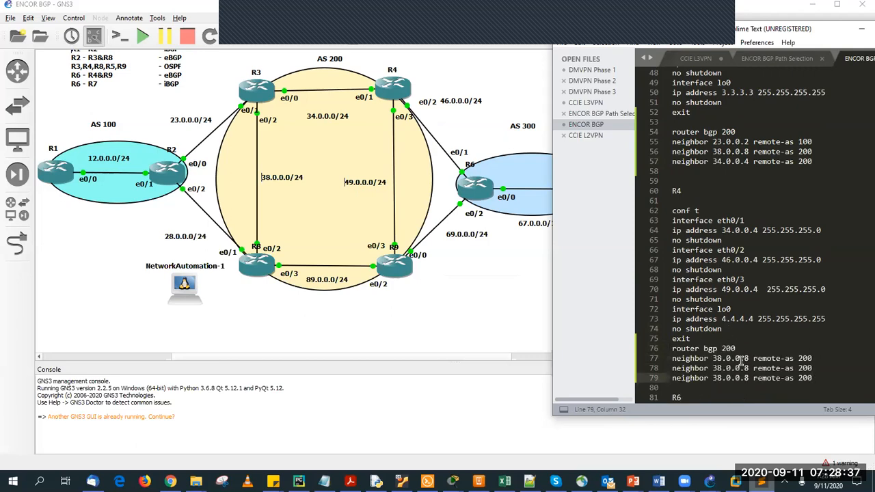
- Change the address in R4's first BGP neighbor line to 34.0.0.4
click(722, 358)
key(BackSpace)
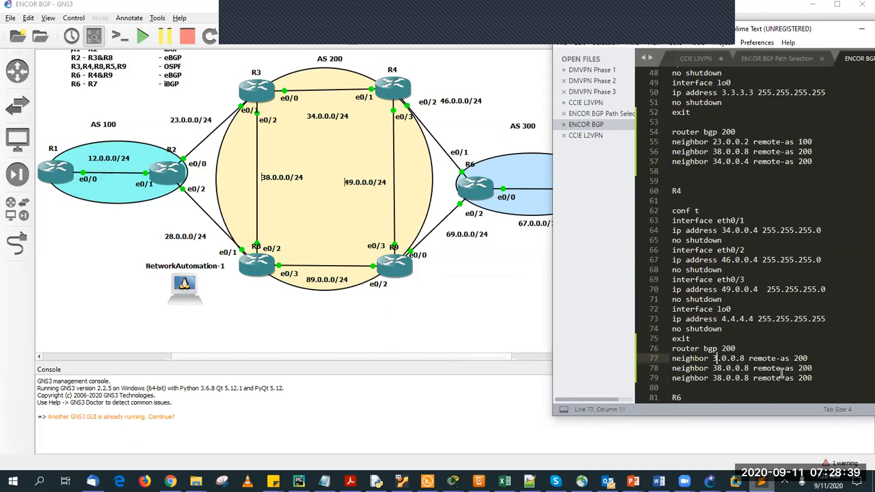
text(4)
key(Right)
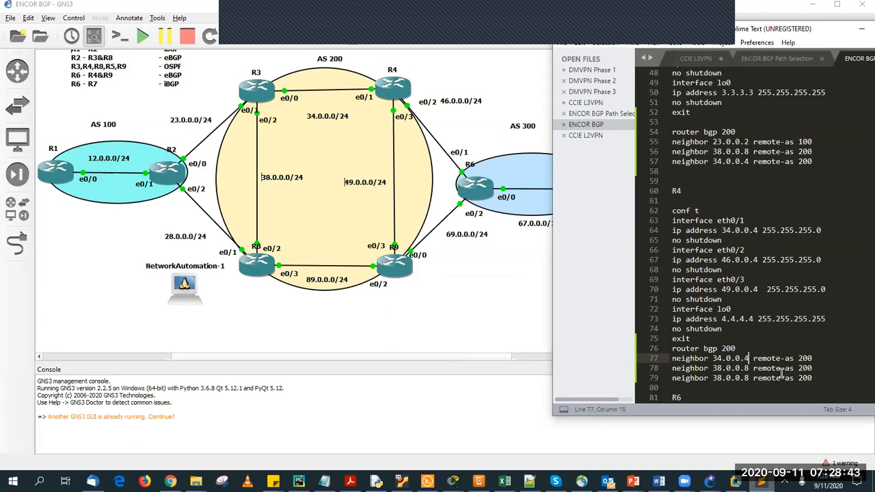
- Change the address in R4's second BGP neighbor line to 46.0.0.4
key(Down)
key(Left)
key(Left)
key(Left)
key(BackSpace)
key(BackSpace)
text(46)
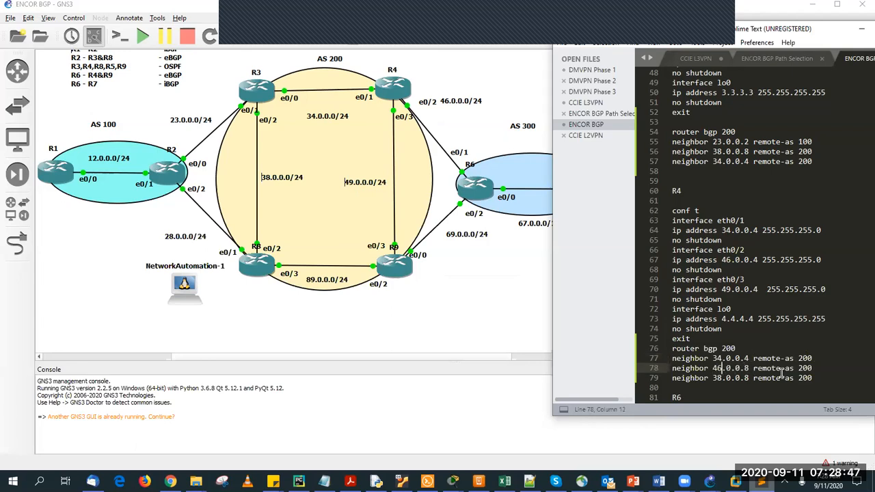
key(Right)
key(Right)
key(Right)
key(Right)
key(Right)
key(BackSpace)
text(4)
- Set the remote AS in R4's second BGP neighbor line to 300
key(End)
key(BackSpace)
key(BackSpace)
key(BackSpace)
text(300)
- Change the address in R4's third BGP neighbor line to 48.0.0.9
key(Down)
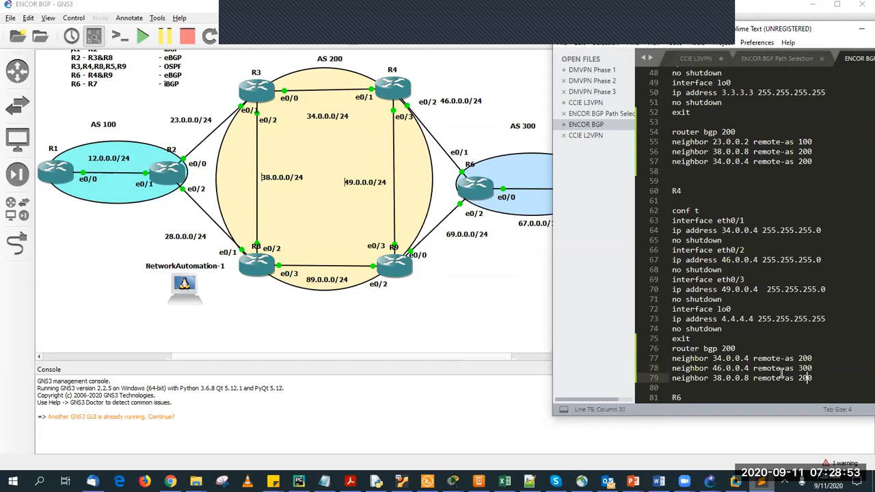
key(Left)
key(Left)
key(Left)
key(Left)
key(Left)
key(Left)
key(Left)
key(Left)
key(Left)
key(BackSpace)
text(9)
key(Left)
key(Left)
key(Left)
key(Left)
key(Left)
key(Left)
key(Left)
key(Left)
key(Right)
key(Right)
key(BackSpace)
text(4)
- Append "exit" and "router bgp 300" to the end of R6's block
scroll(782, 373, down, 1)
scroll(781, 373, down, 6)
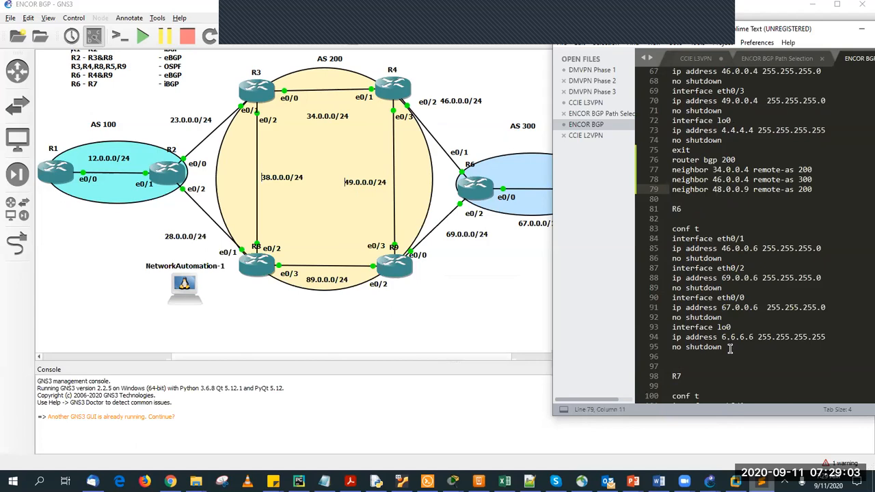
click(730, 349)
key(Return)
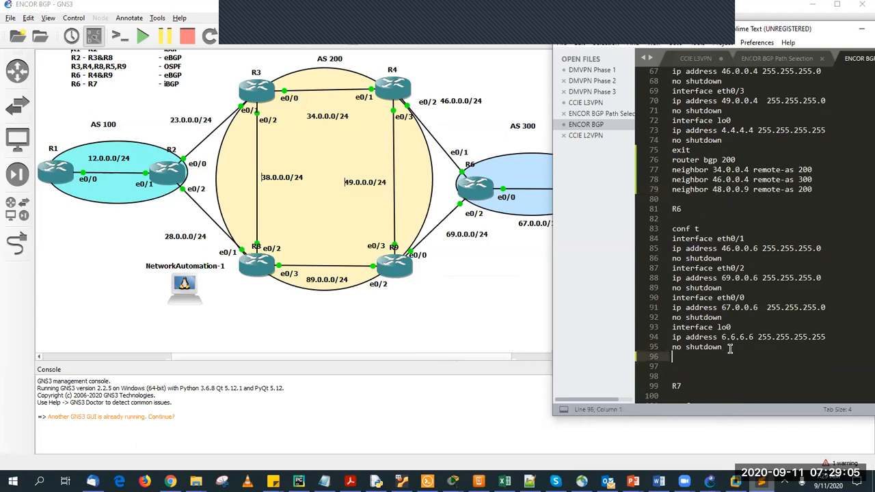
text(exit)
key(Return)
text(router bgp )
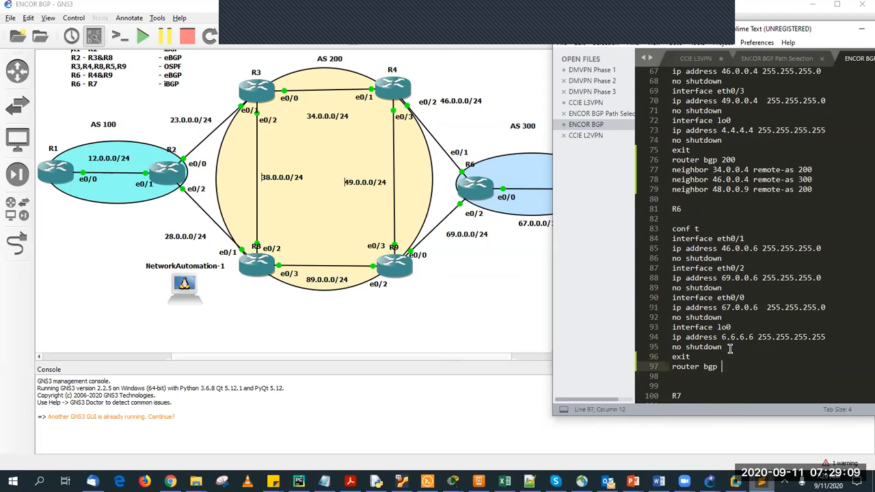
text(300)
key(Return)
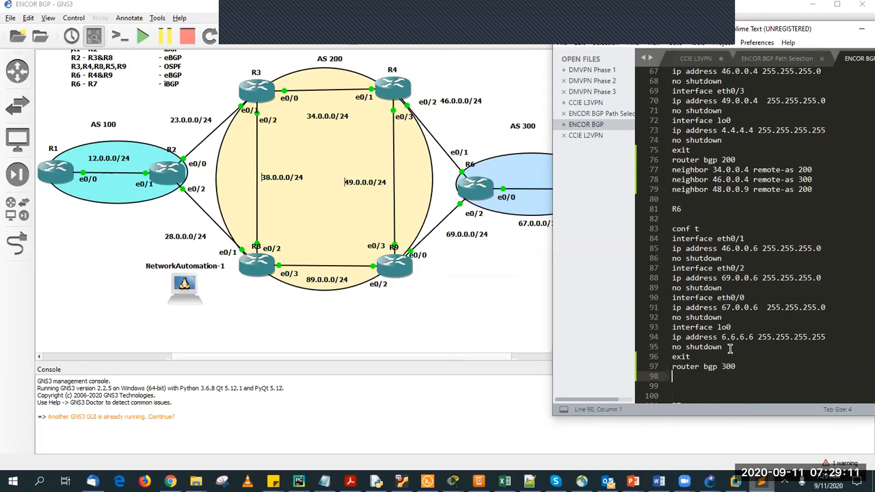
- Paste three copies of "neighbor 38.0.0.8 remote-as 200" below R6's router bgp line
text(neighbor 38.0.0.8 remote-as 200)
key(Return)
text(neighbor 38.0.0.8 remote-as 200)
key(Return)
text(neighbor 38.0.0.8 remote-as 200)
- Change the address in R6's first BGP neighbor line to 67.0.0.7
scroll(730, 348, down, 3)
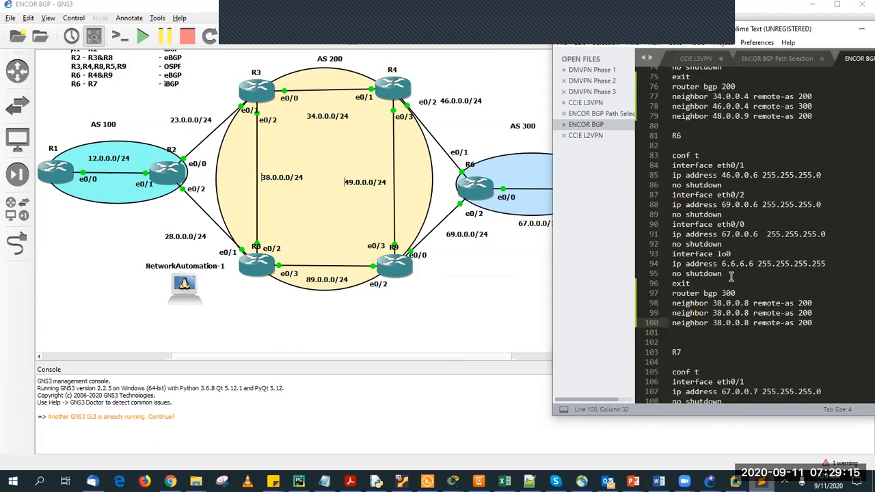
click(722, 306)
key(BackSpace)
key(BackSpace)
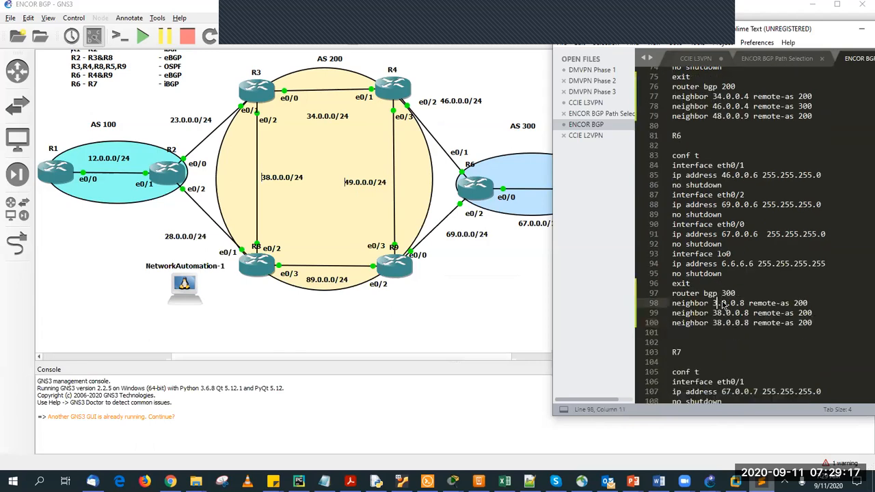
text(67)
key(Right)
key(Right)
key(Right)
key(Right)
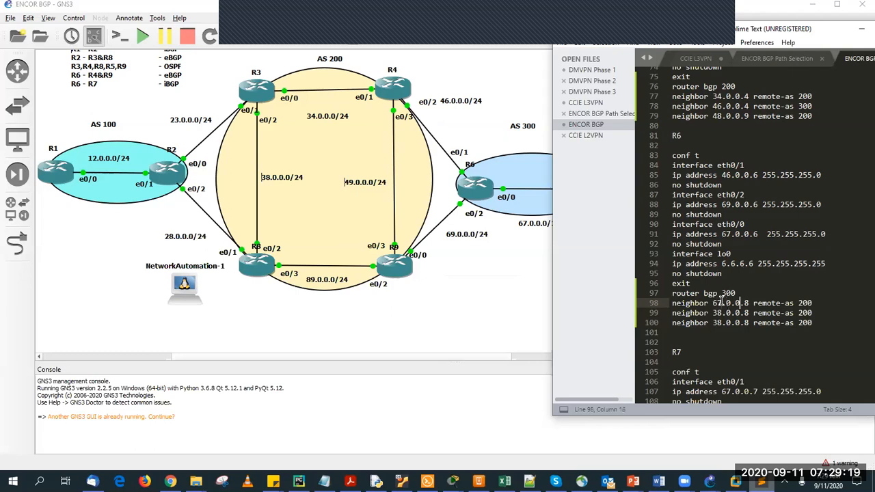
key(Right)
key(Right)
key(BackSpace)
text(7)
- Set the remote AS in R6's first BGP neighbor line to 300
key(End)
key(BackSpace)
key(BackSpace)
key(BackSpace)
text(300)
- Change the address in R6's second BGP neighbor line to 69.0.0.9
key(Down)
key(Left)
key(Left)
key(Left)
key(Left)
key(Left)
key(Left)
key(Left)
key(Left)
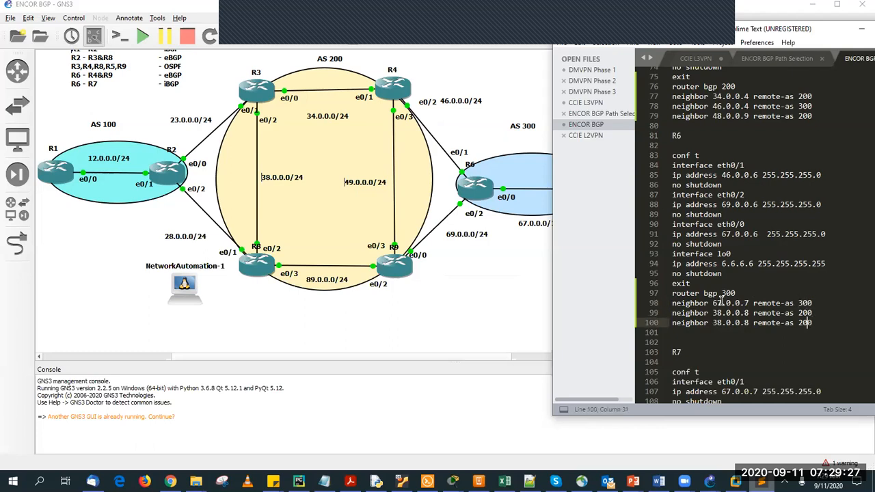
key(Left)
key(Left)
key(Left)
key(Left)
key(Left)
key(Left)
key(Left)
key(Left)
key(Left)
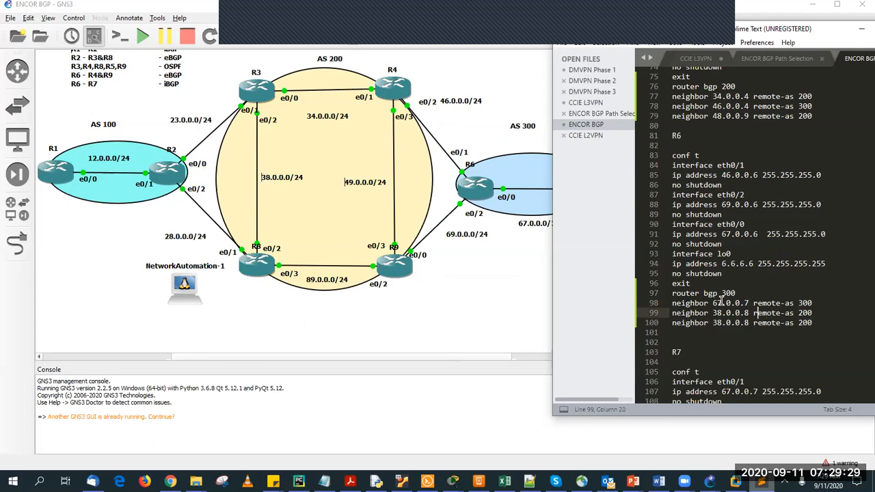
key(Left)
key(Left)
key(BackSpace)
key(BackSpace)
text(69)
key(Right)
key(Right)
key(Right)
key(BackSpace)
text(9)
- Change the address in R6's third BGP neighbor line to 46.0.0.4
key(Down)
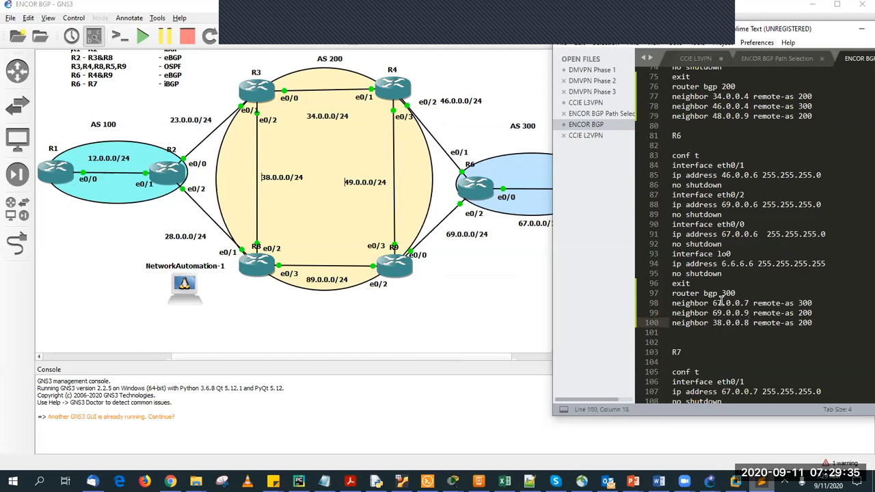
key(Left)
key(Left)
key(Left)
key(Left)
key(Left)
key(Left)
key(Left)
key(Delete)
key(Delete)
text(46)
key(Right)
key(Right)
key(Right)
key(Right)
key(Right)
key(Right)
key(BackSpace)
text(4)
- Append "router bgp 300" and a copy of "neighbor 38.0.0.8 remote-as 200" to the end of R7's block
scroll(781, 331, down, 3)
scroll(781, 331, down, 2)
click(744, 322)
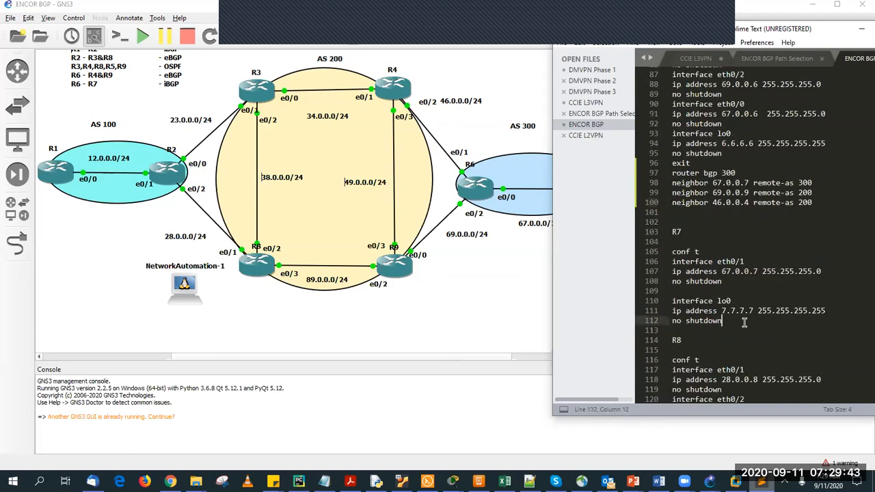
key(Return)
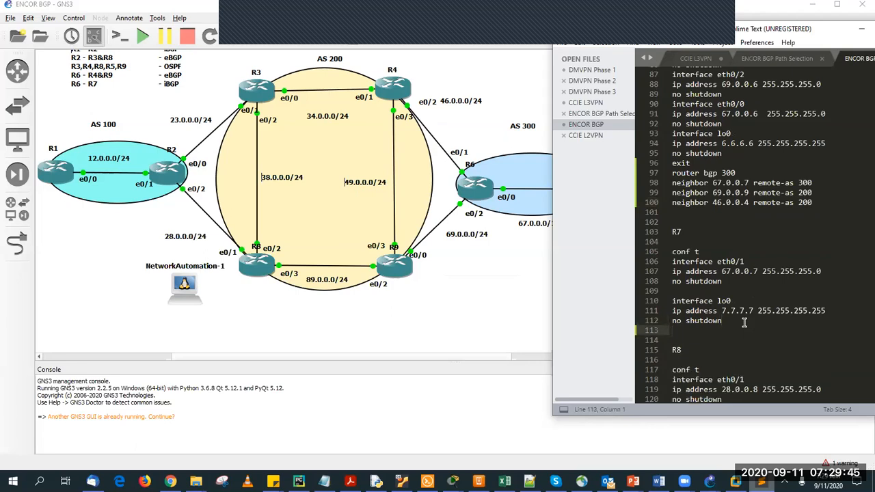
key(Return)
text(router bgp 1-)
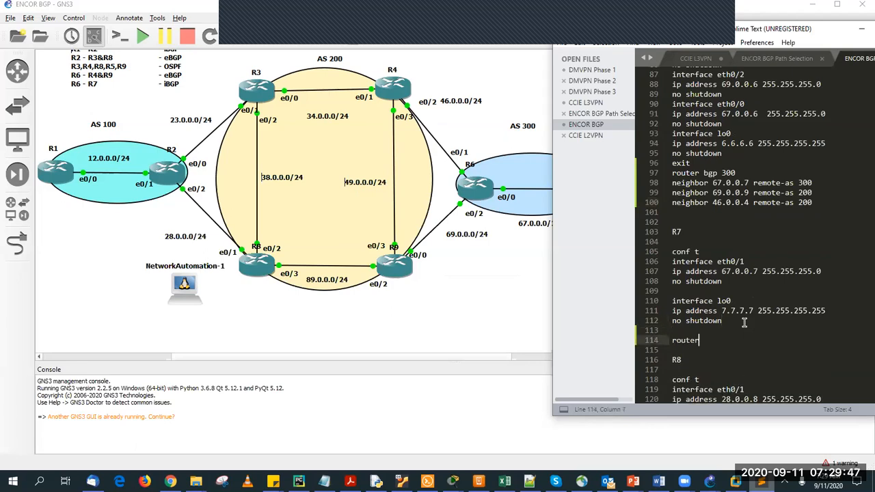
key(BackSpace)
text(300)
key(Return)
text(neighbor 38.0.0.8 remote-as 200)
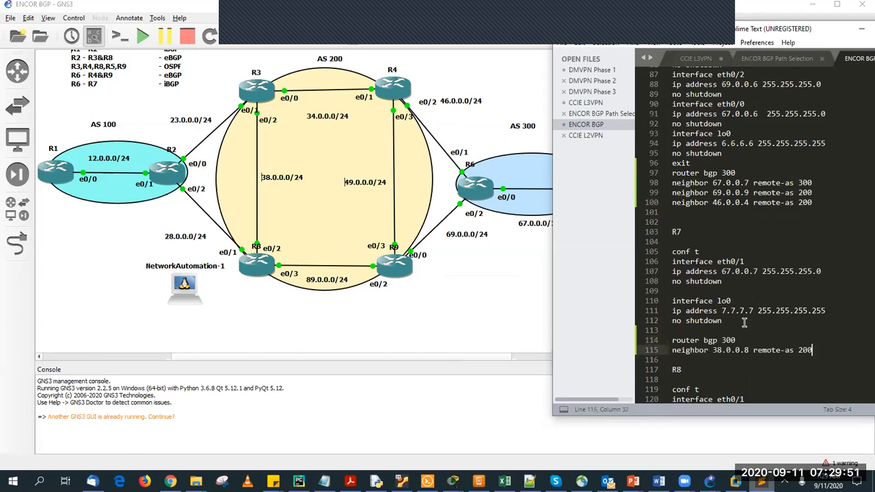